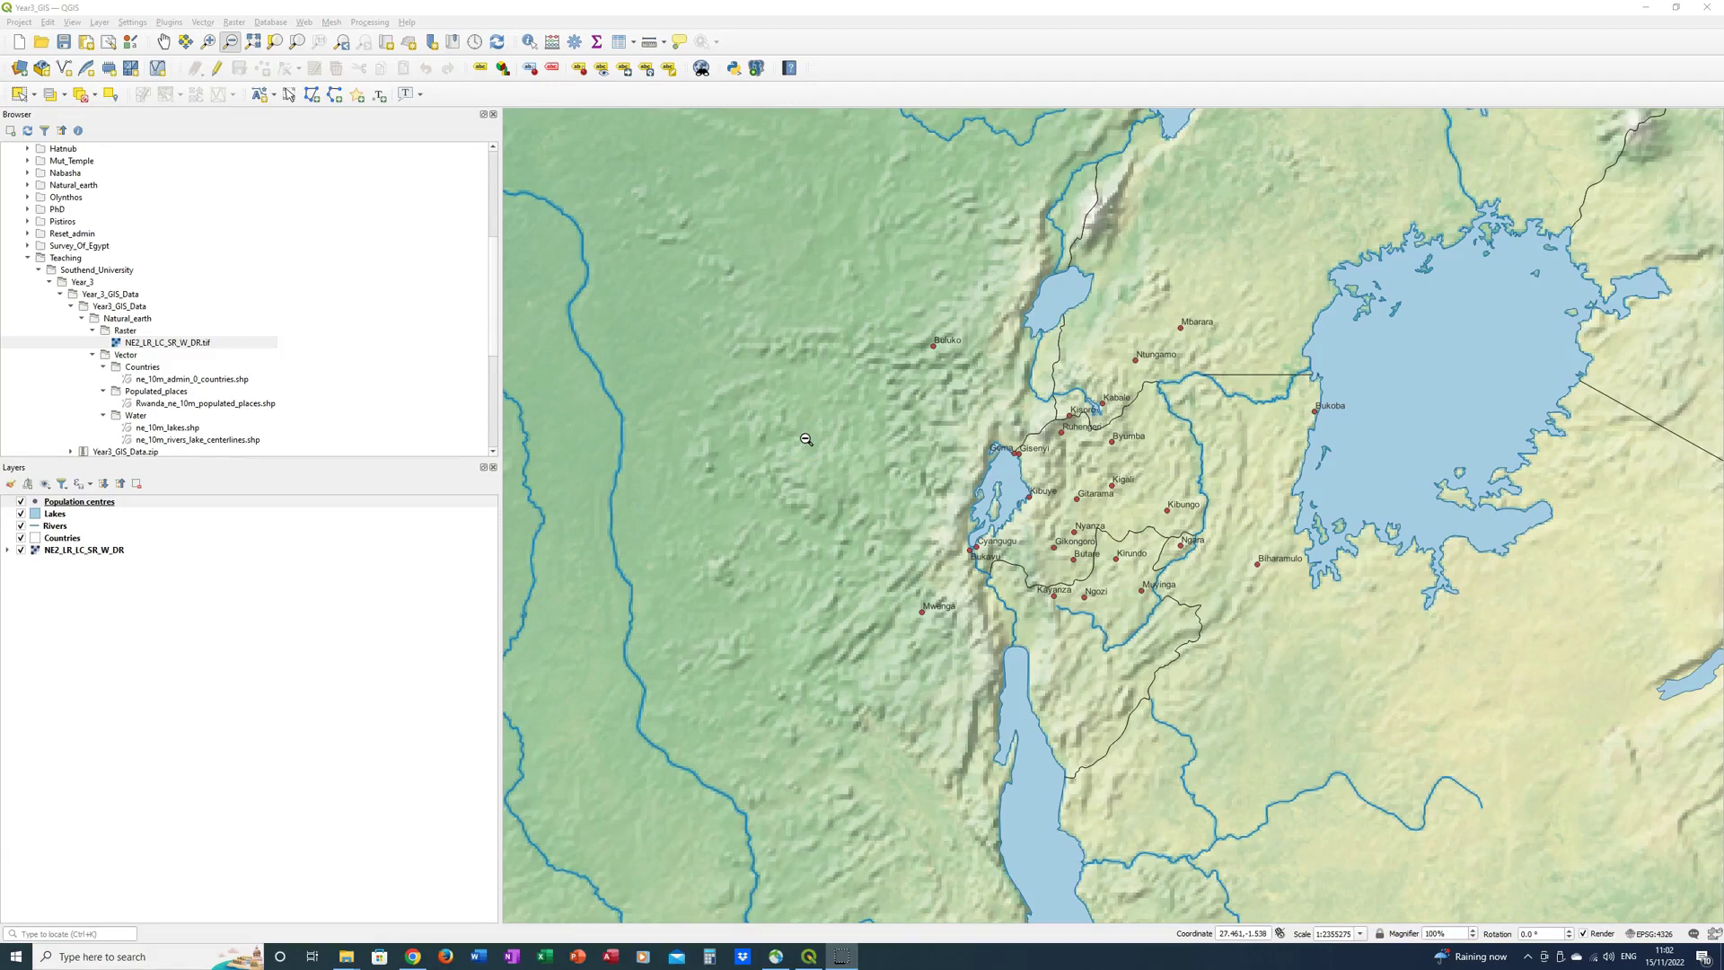
- Open the Plugins menu from the Rwanda map view
{"action": "left_click_drag", "start_coordinate": [806, 439], "coordinate": [846, 402]}
{"action": "left_click", "coordinate": [167, 23]}
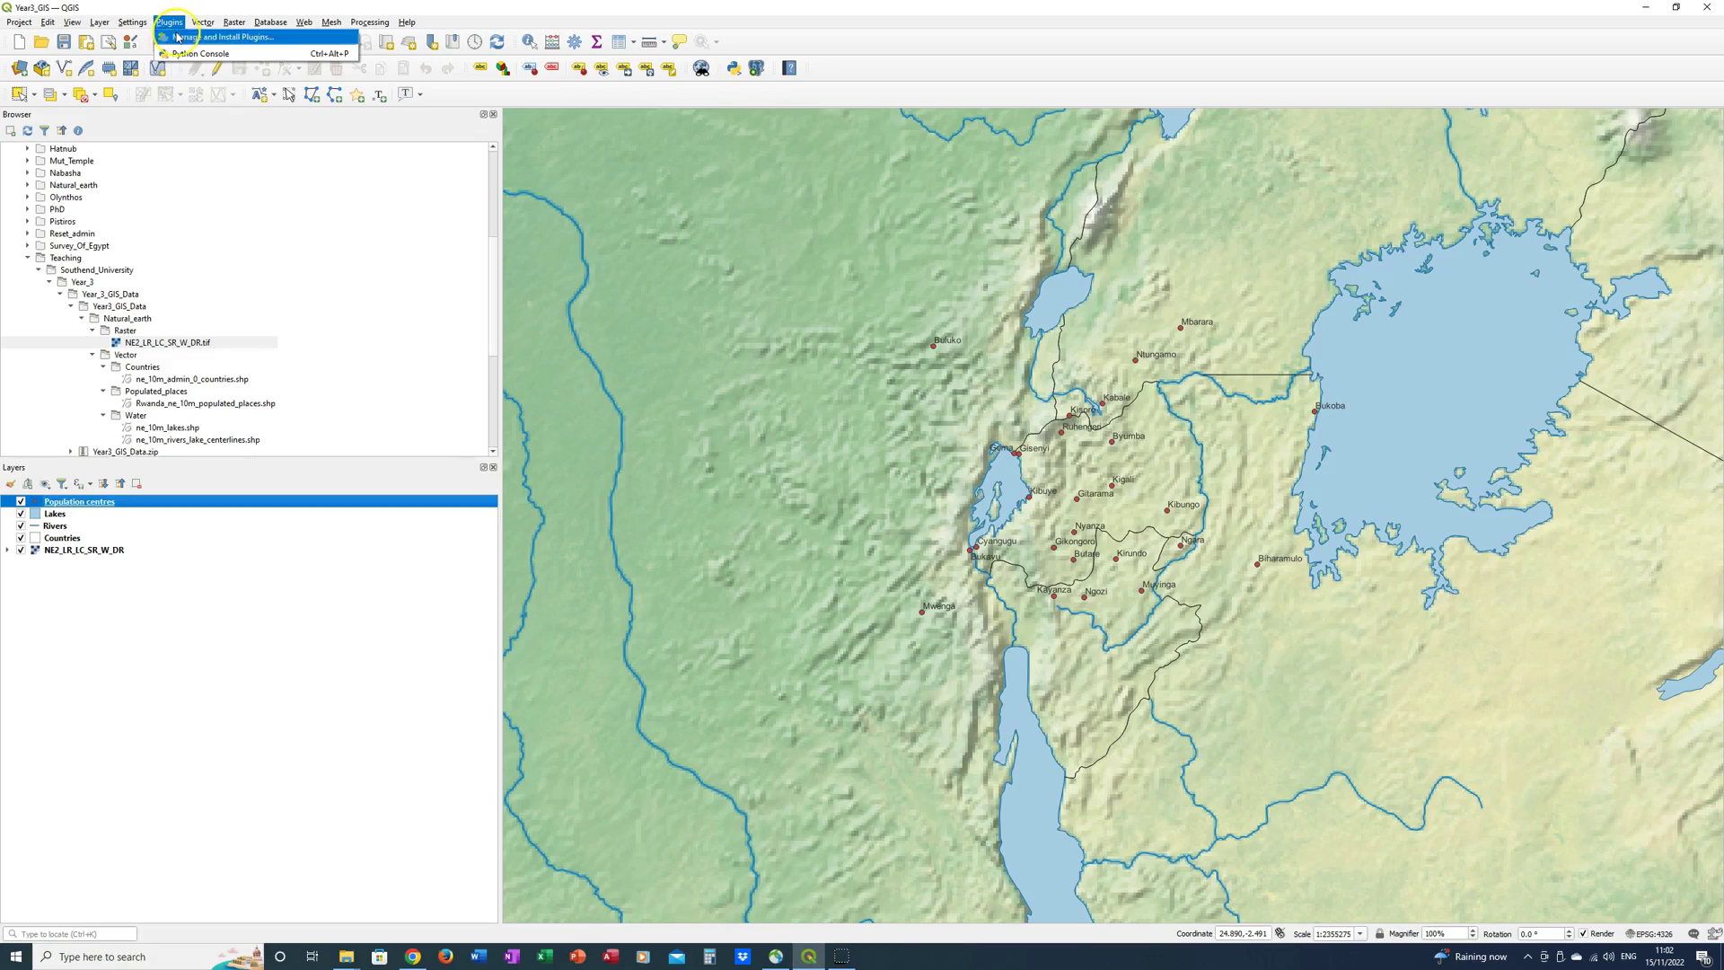
- Search the plugin manager for QuickMap and enable the QuickMapServices plugin
{"action": "left_click", "coordinate": [177, 37]}
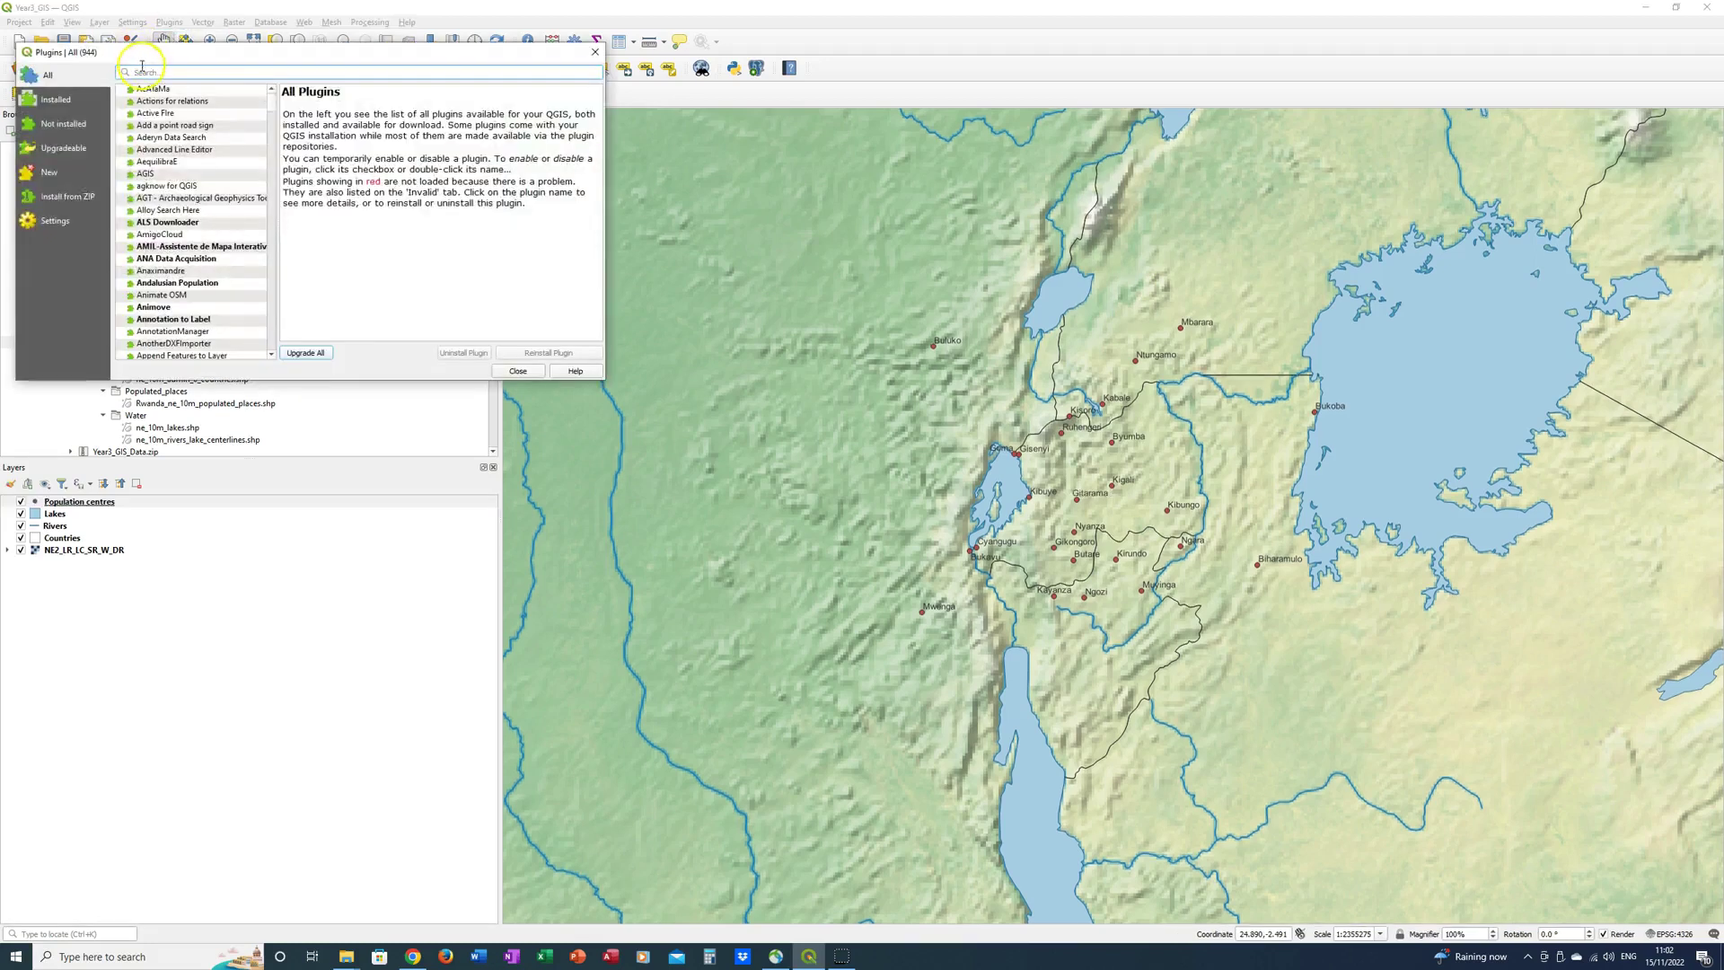
{"action": "type", "text": "Quick"}
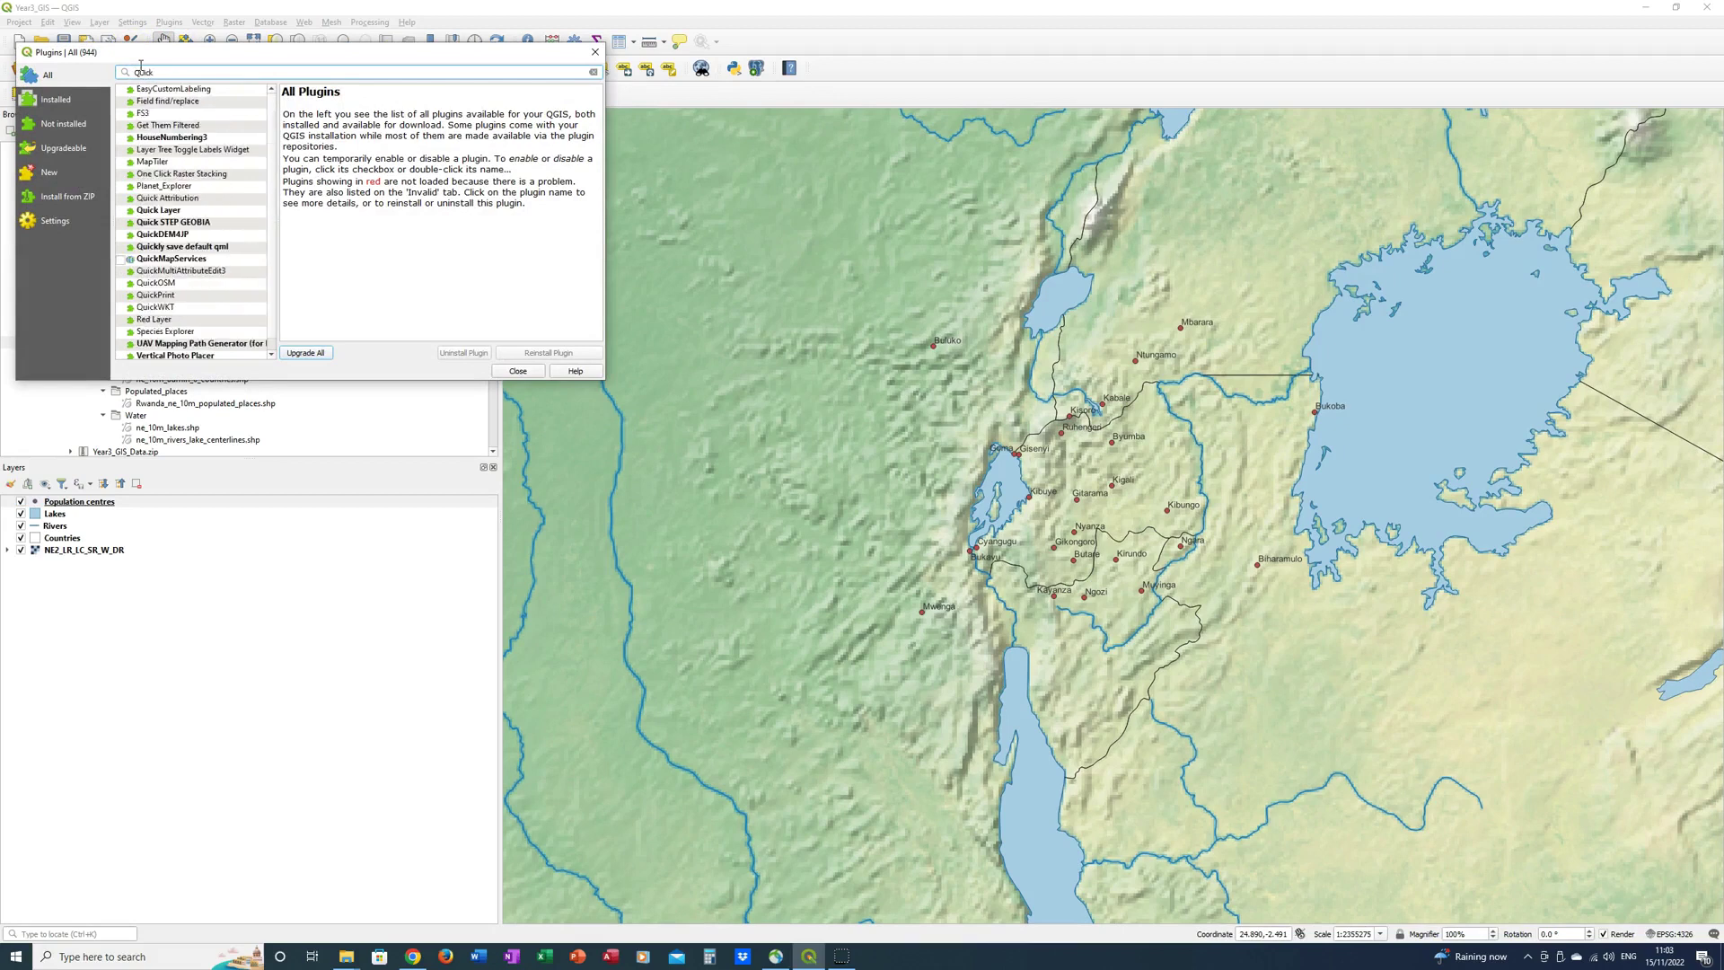
{"action": "type", "text": "Map"}
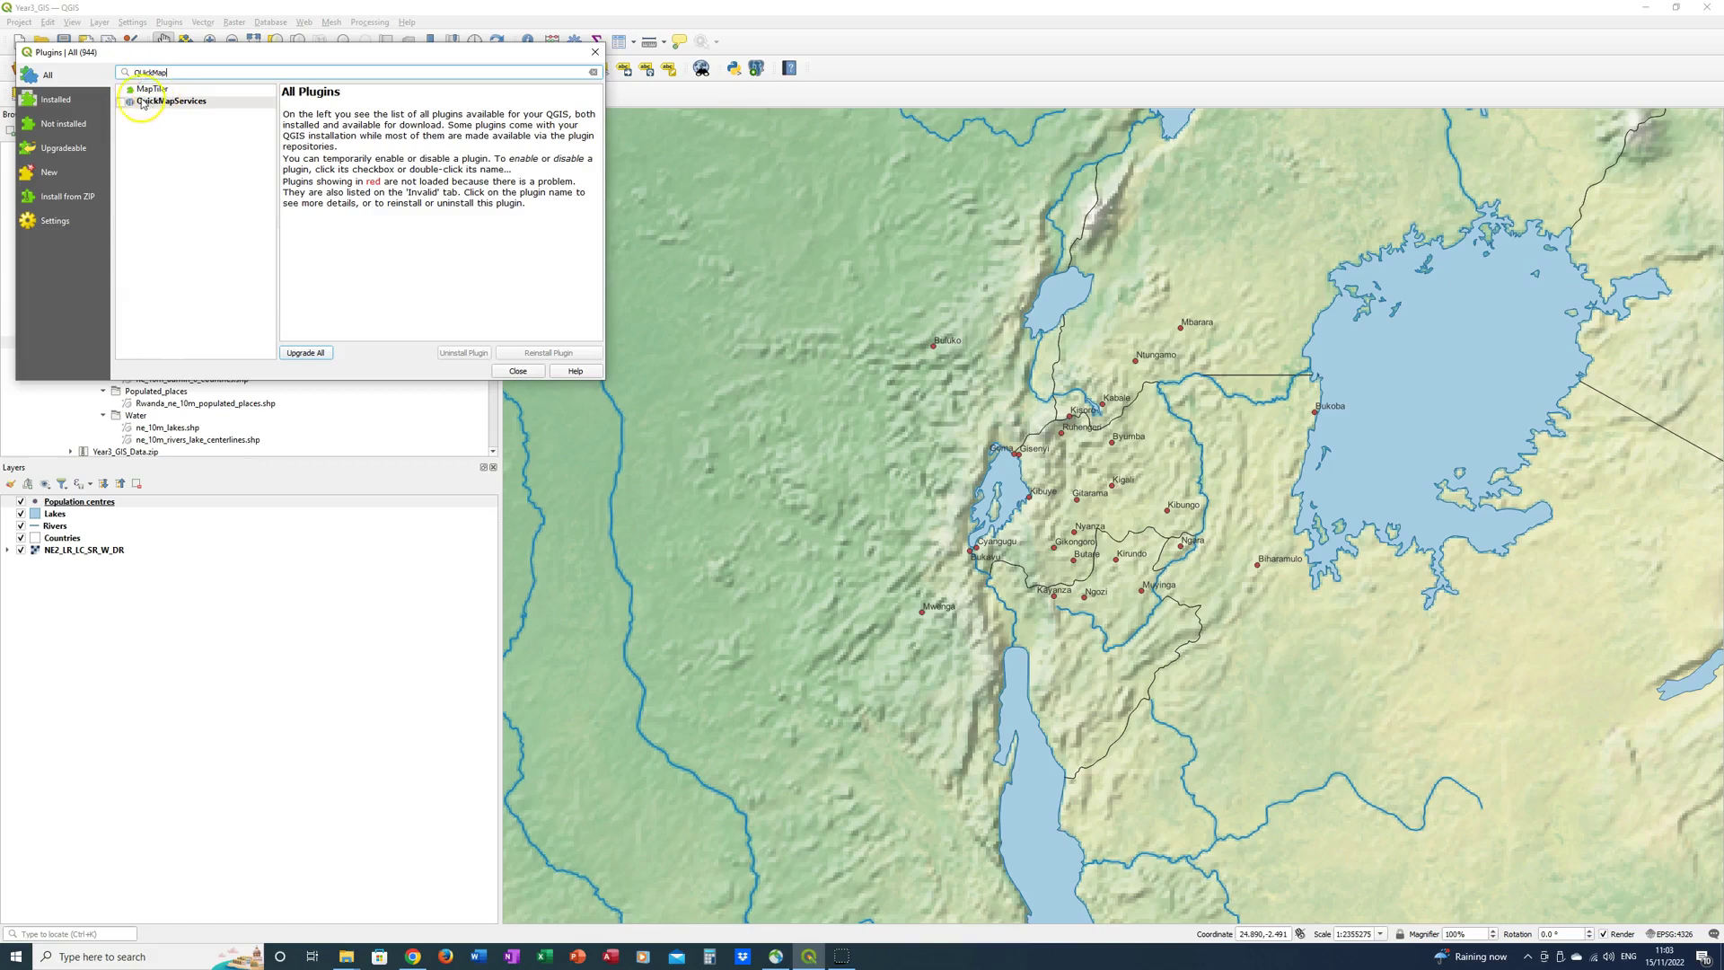
{"action": "left_click", "coordinate": [123, 101]}
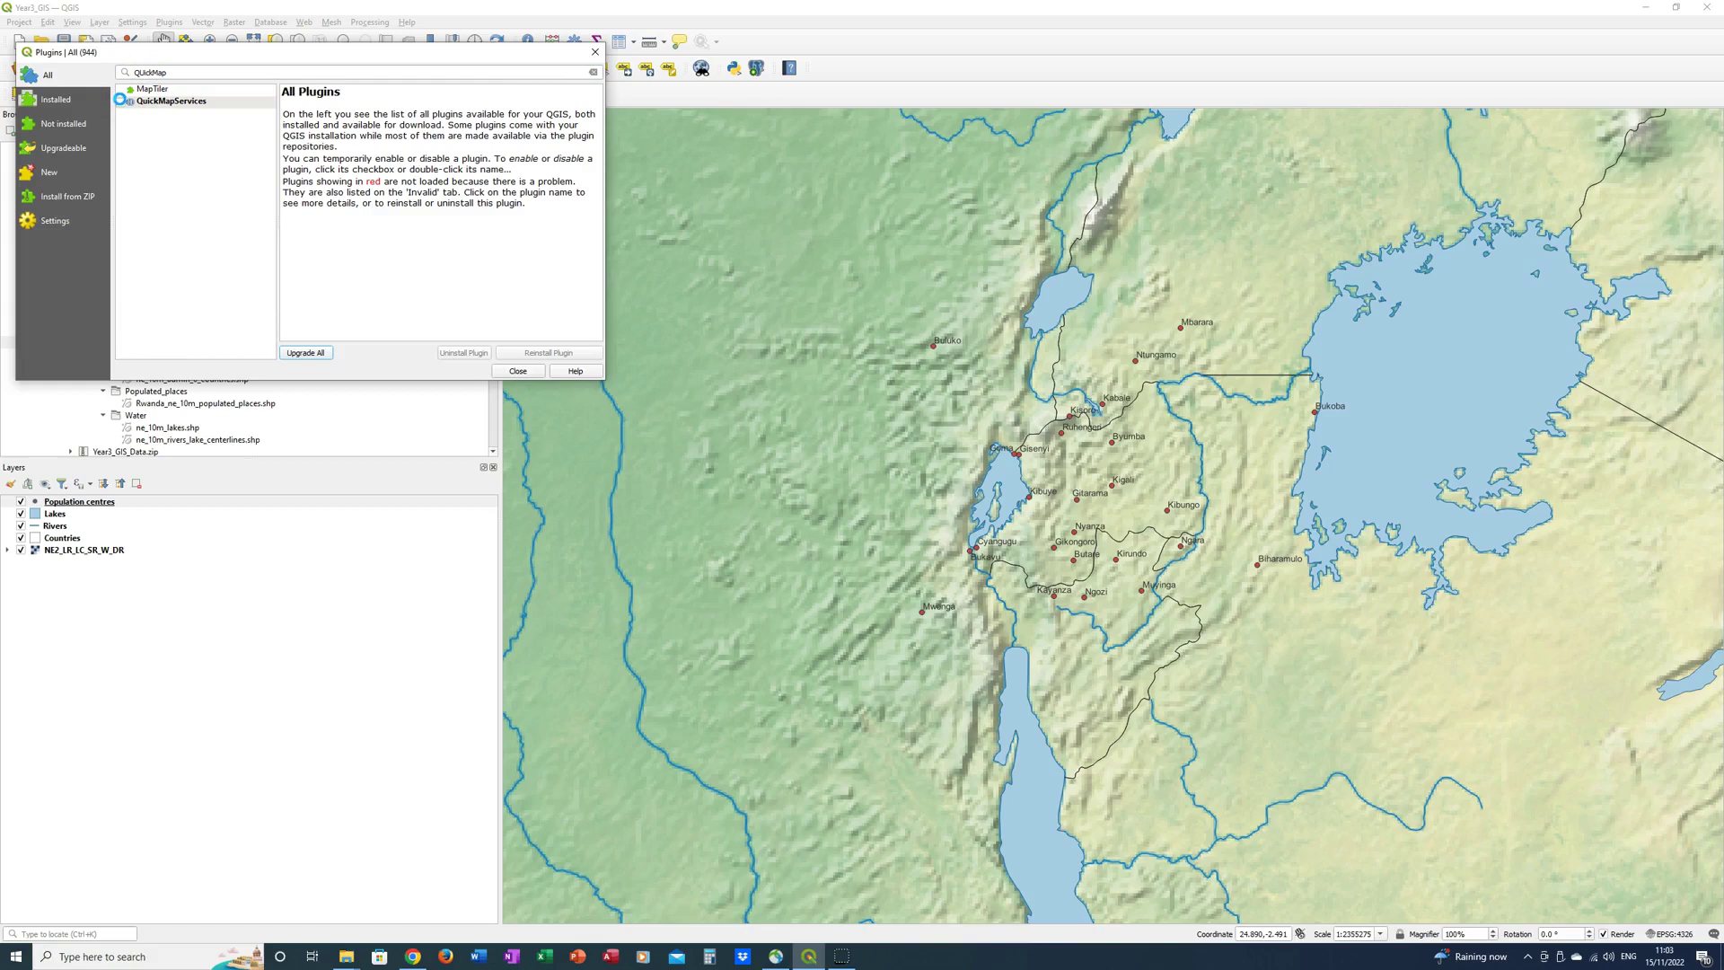
- Upgrade QuickMapServices to version 0.19.32 and reinstall it
{"action": "scroll", "coordinate": [575, 269], "scroll_direction": "down", "scroll_amount": 1}
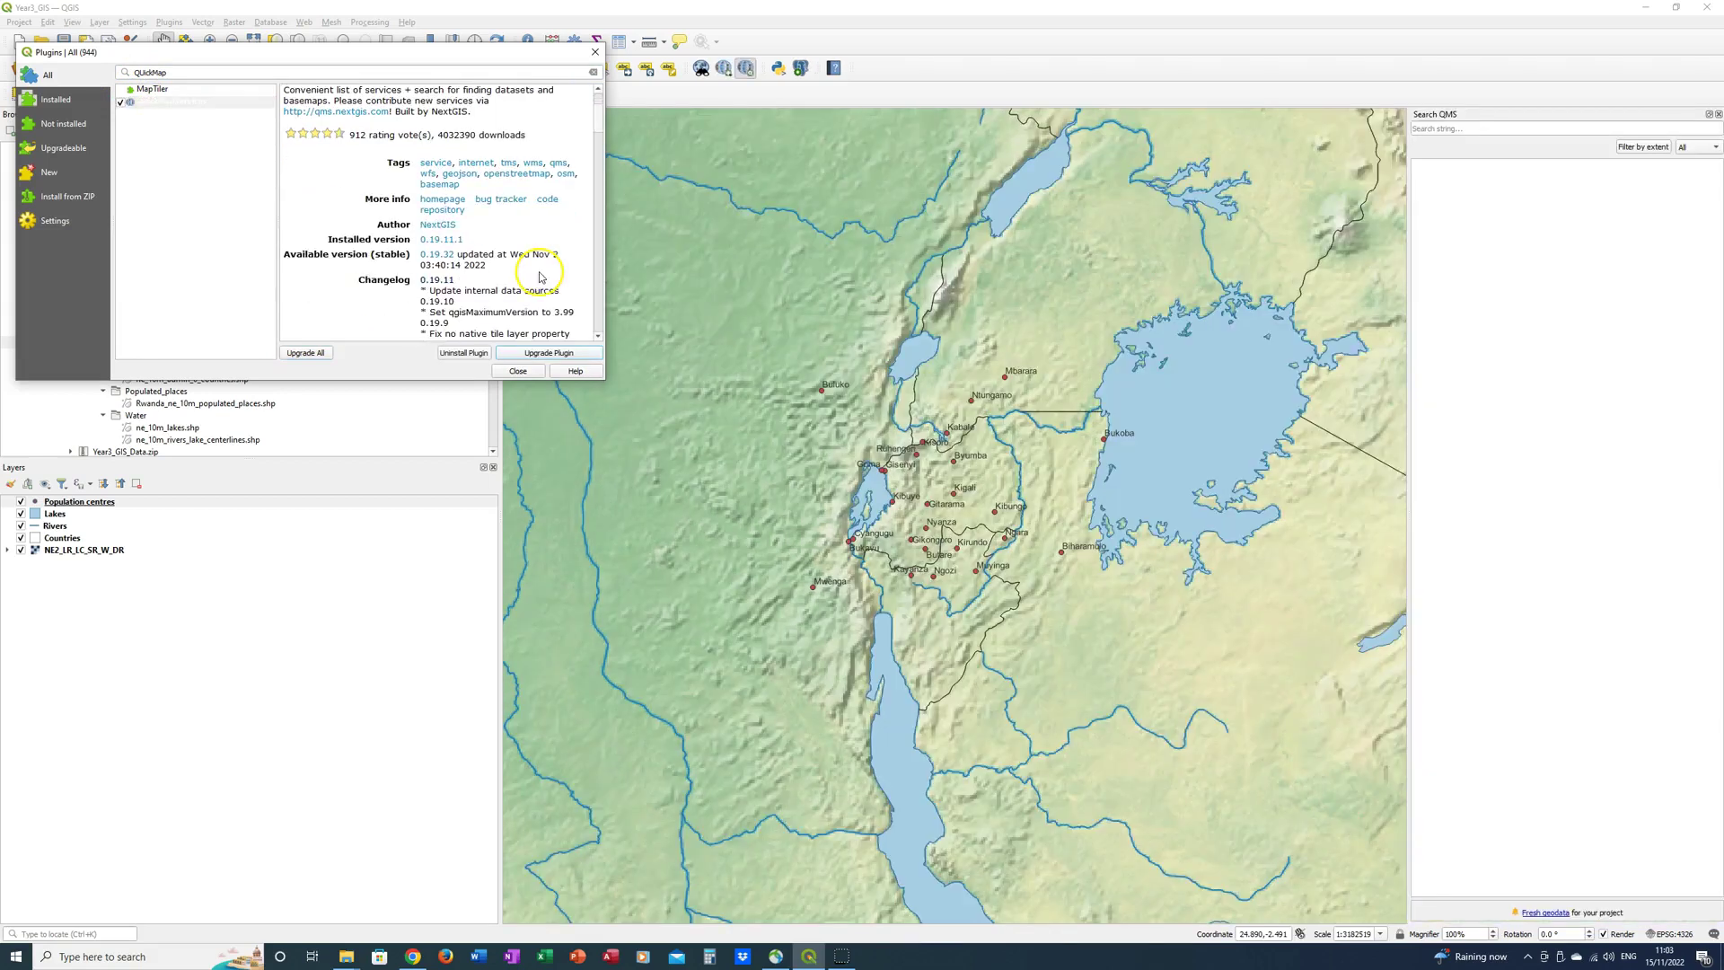
{"action": "left_click", "coordinate": [540, 354]}
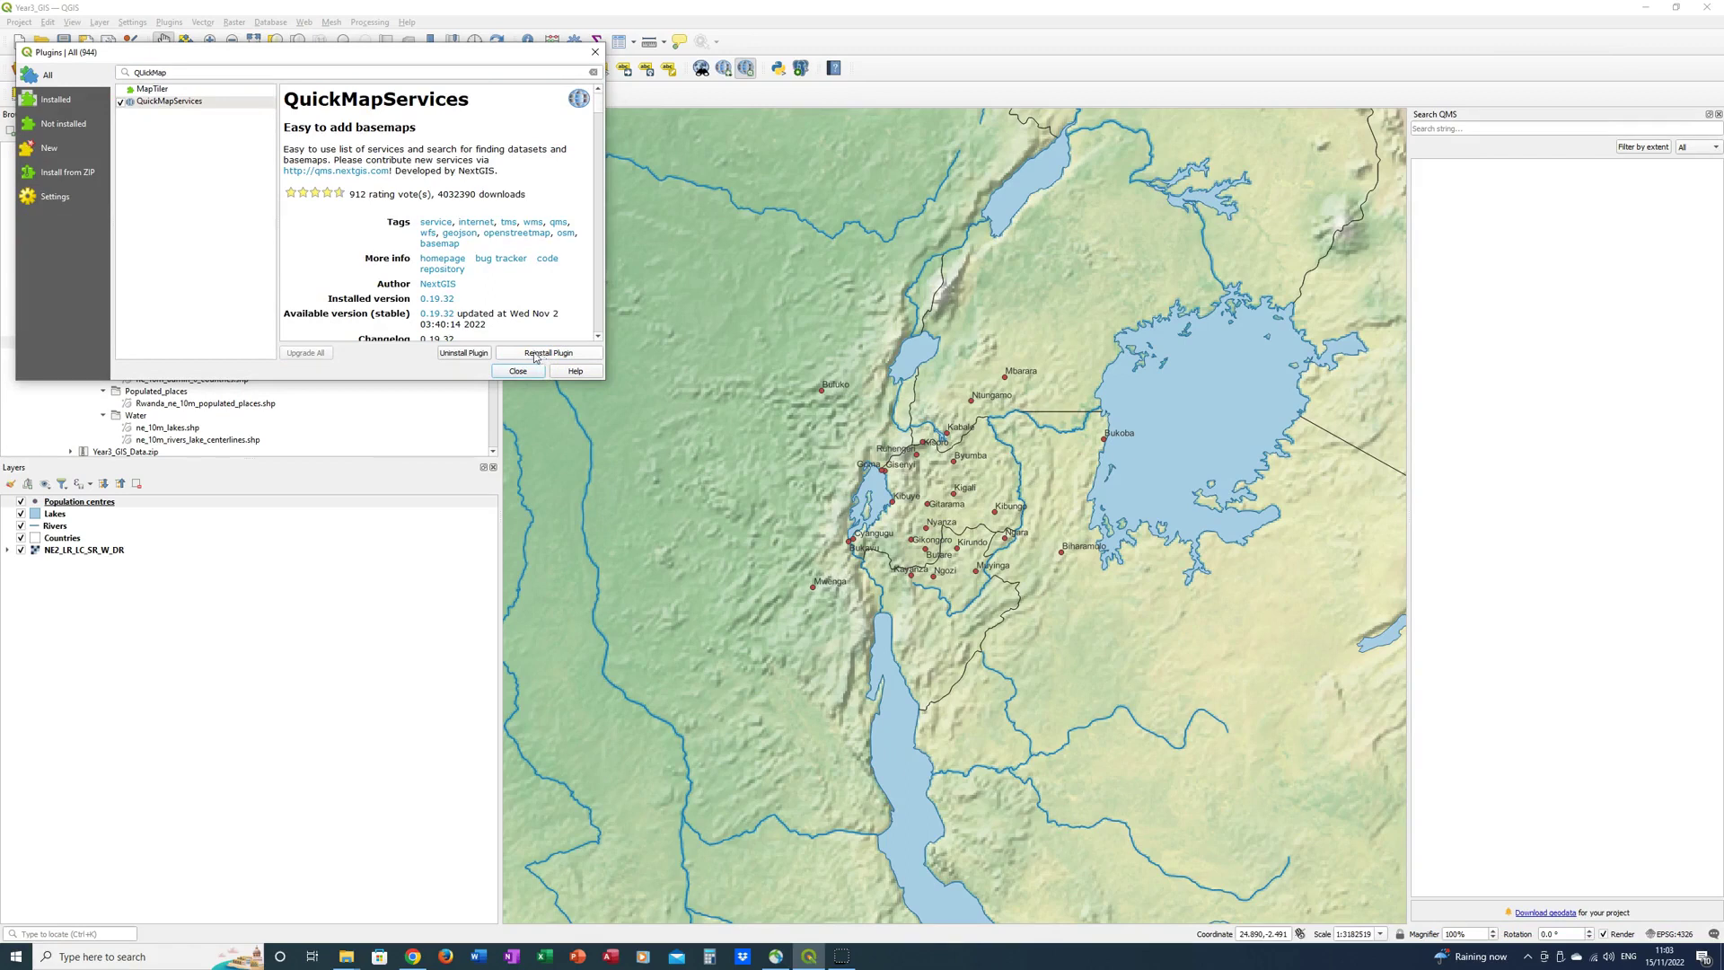
{"action": "left_click", "coordinate": [562, 355]}
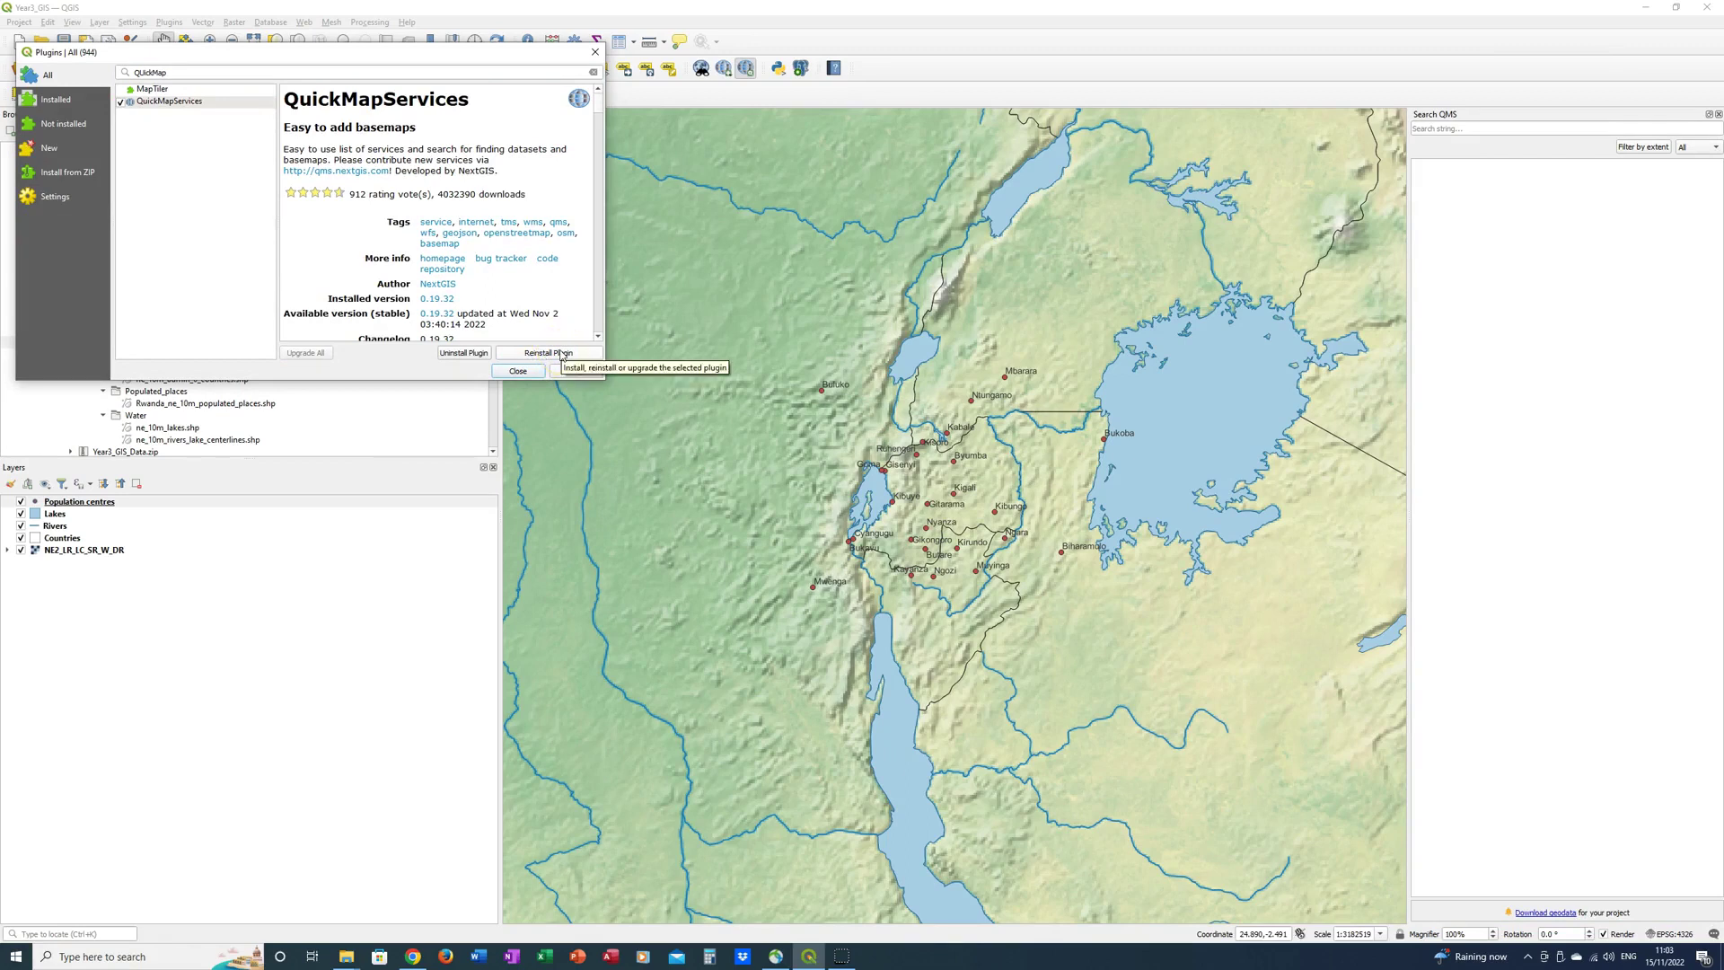
{"action": "left_click", "coordinate": [297, 74]}
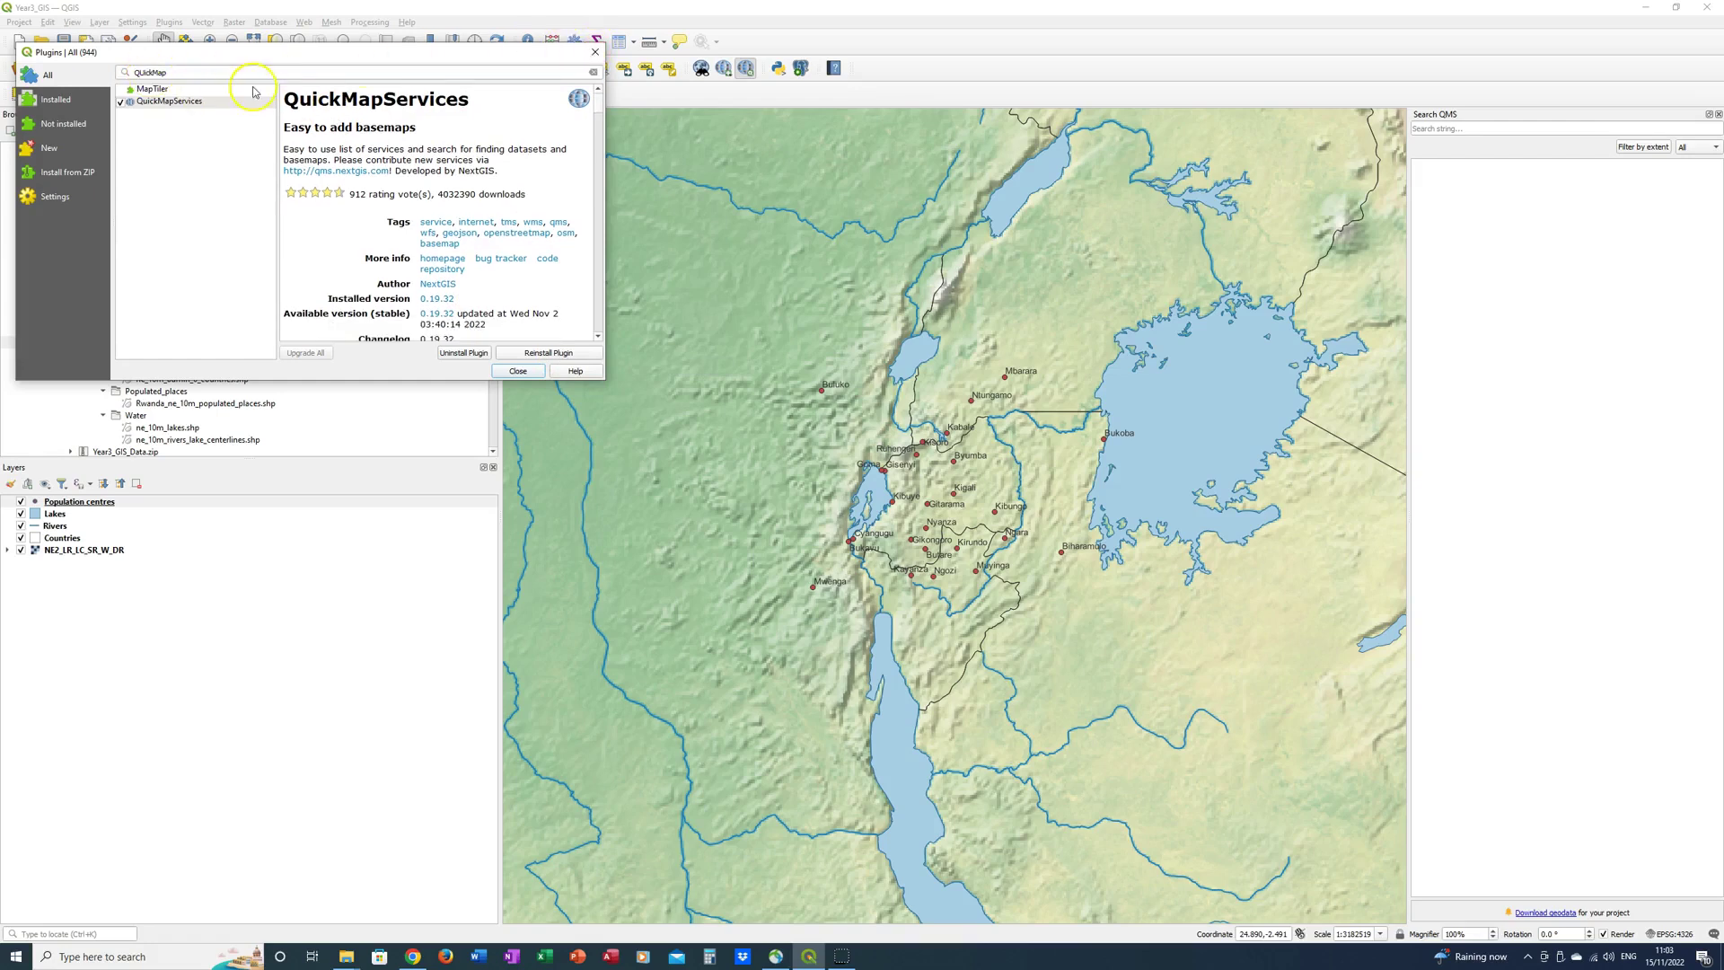
- Close Plugins and open Web > QuickMapServices > Settings on its General tab
{"action": "left_click", "coordinate": [599, 53]}
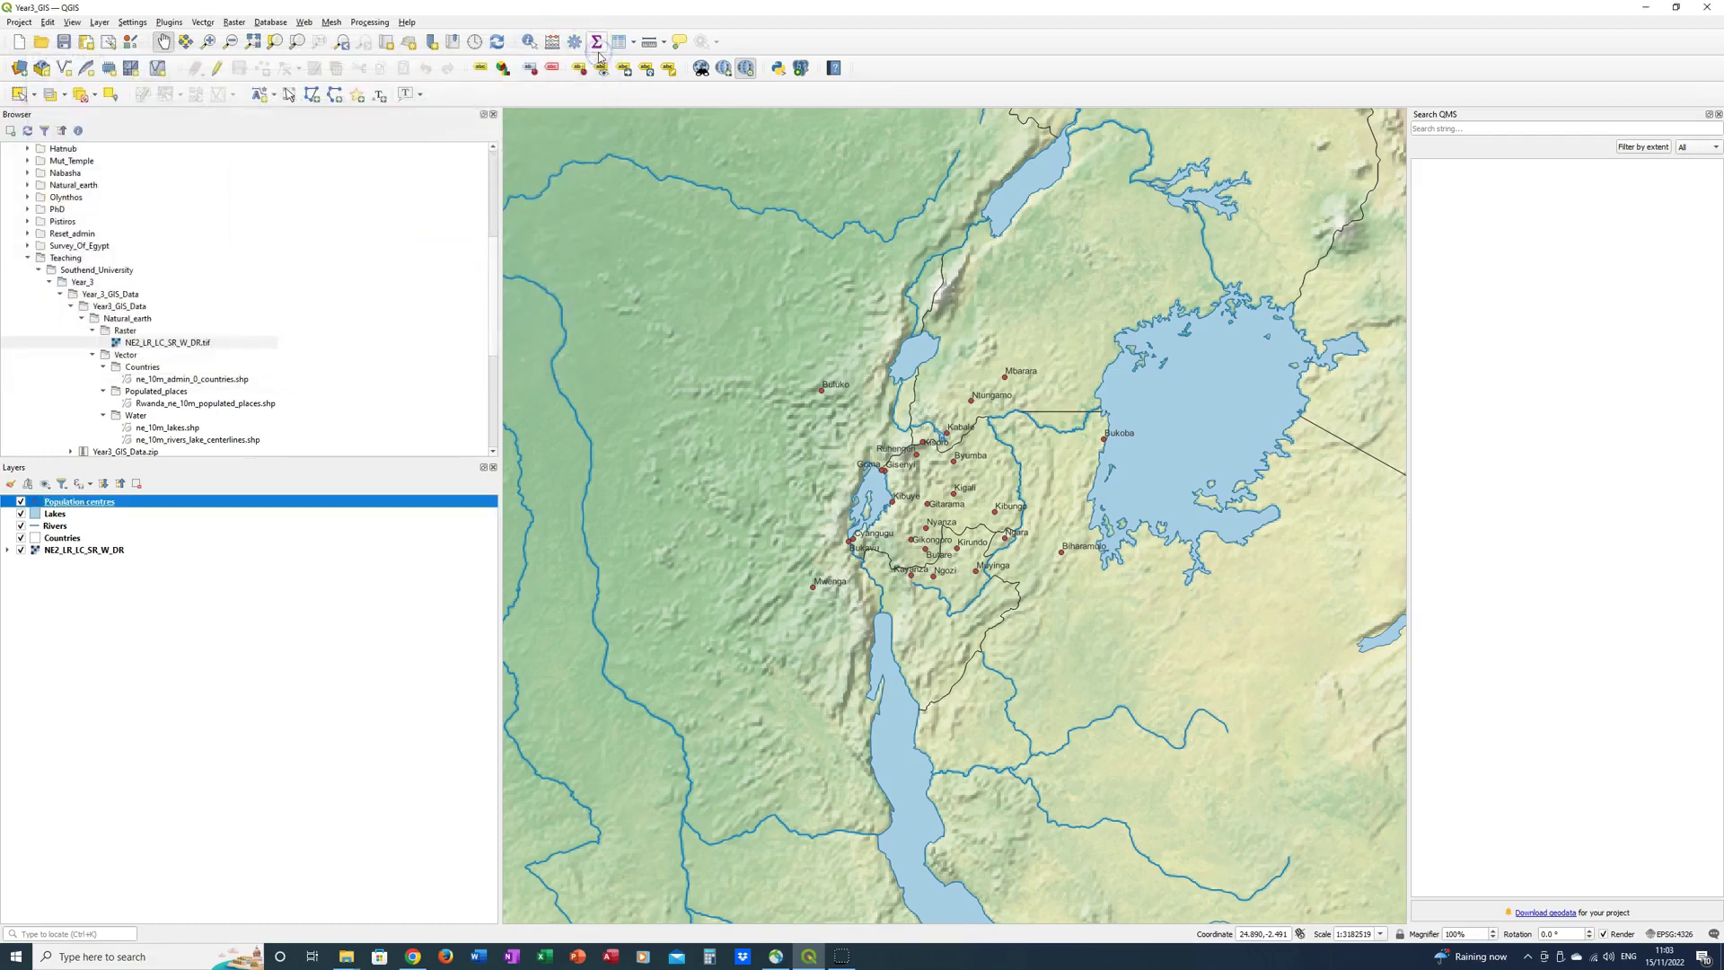
{"action": "left_click", "coordinate": [306, 23]}
{"action": "left_click", "coordinate": [336, 53]}
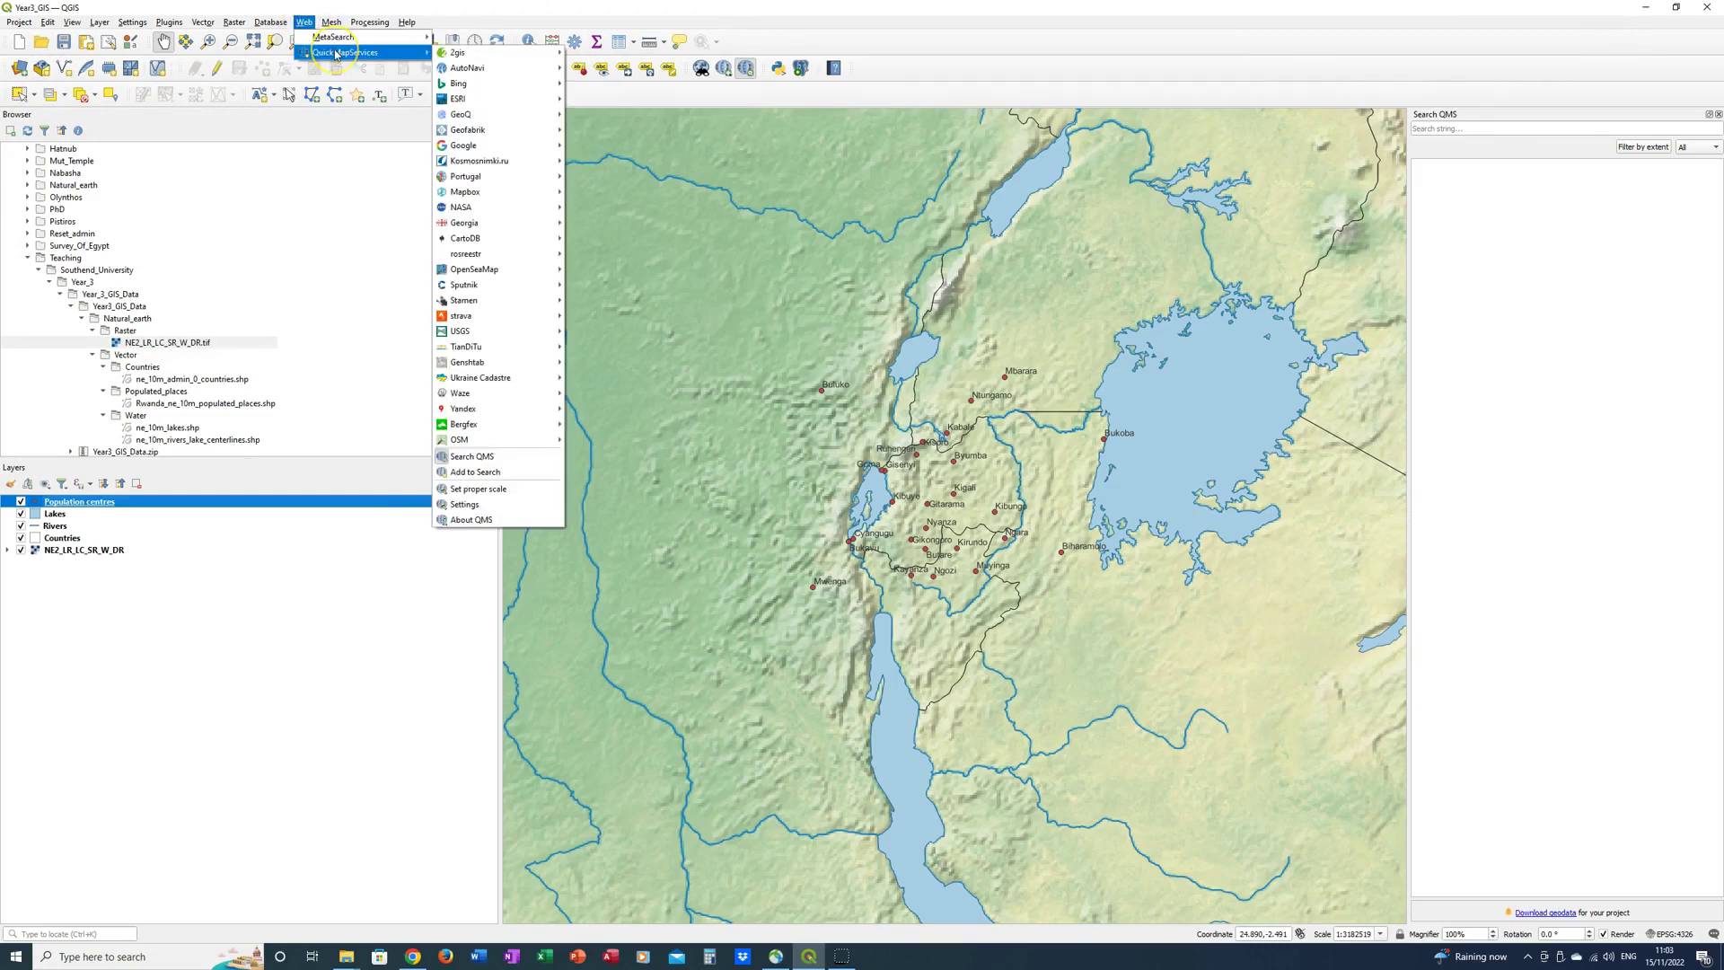
{"action": "left_click", "coordinate": [357, 54]}
{"action": "left_click", "coordinate": [518, 146]}
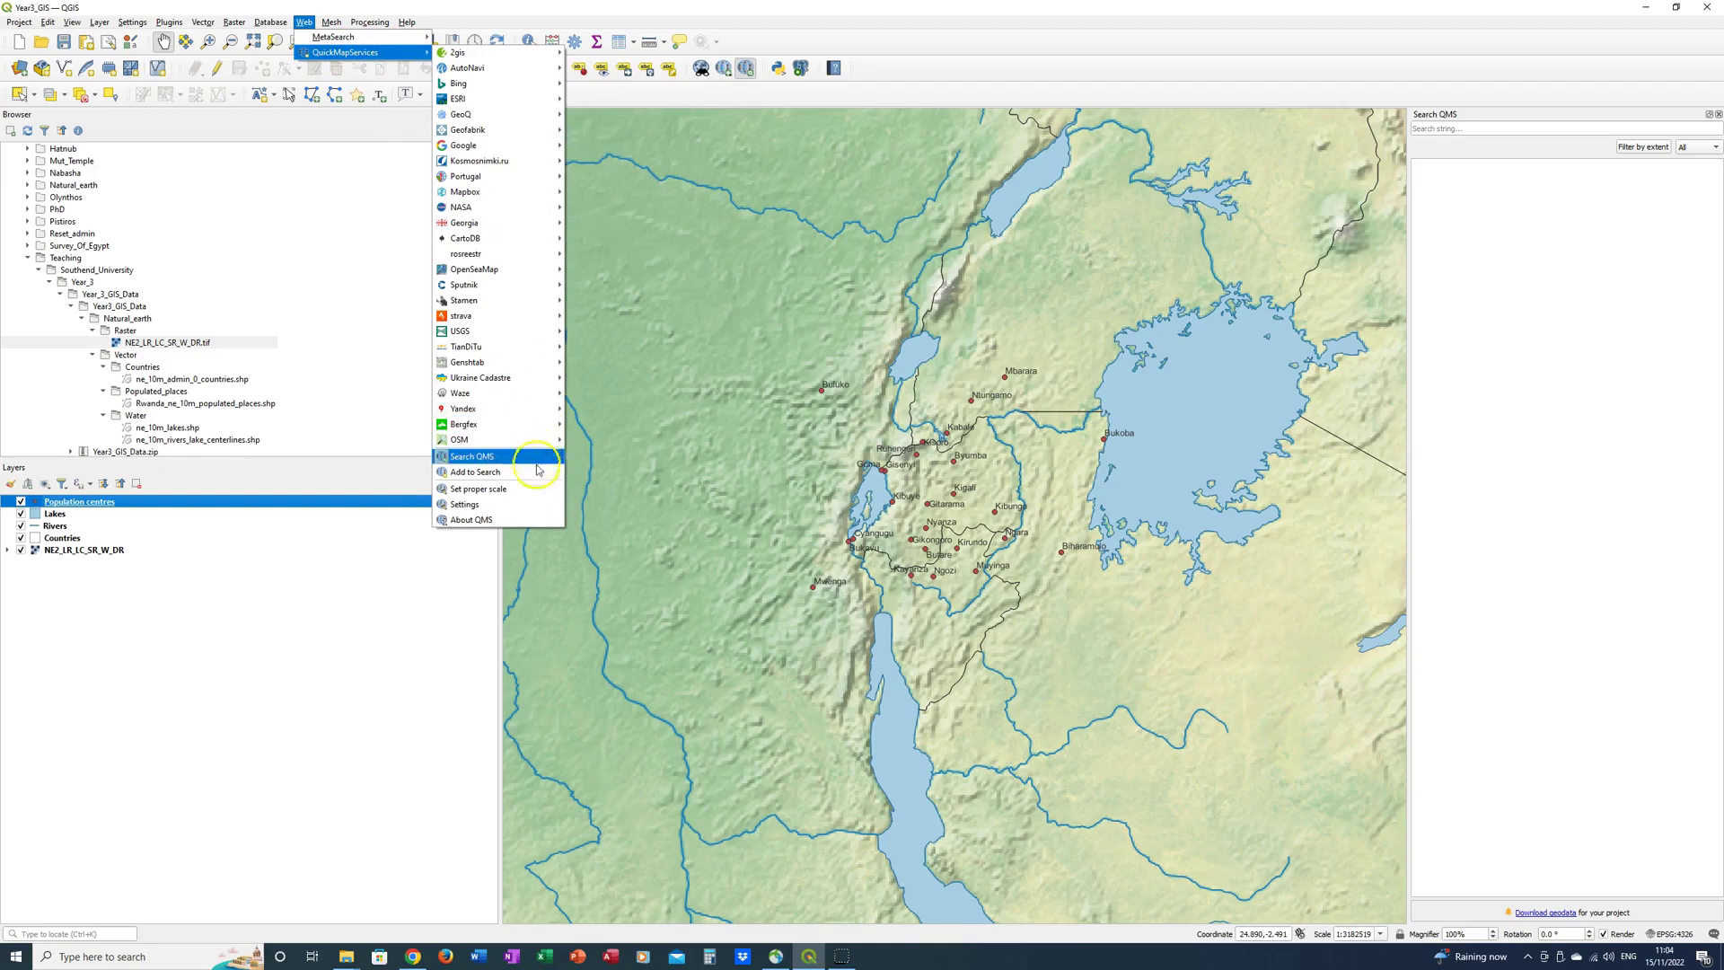
{"action": "left_click", "coordinate": [535, 506]}
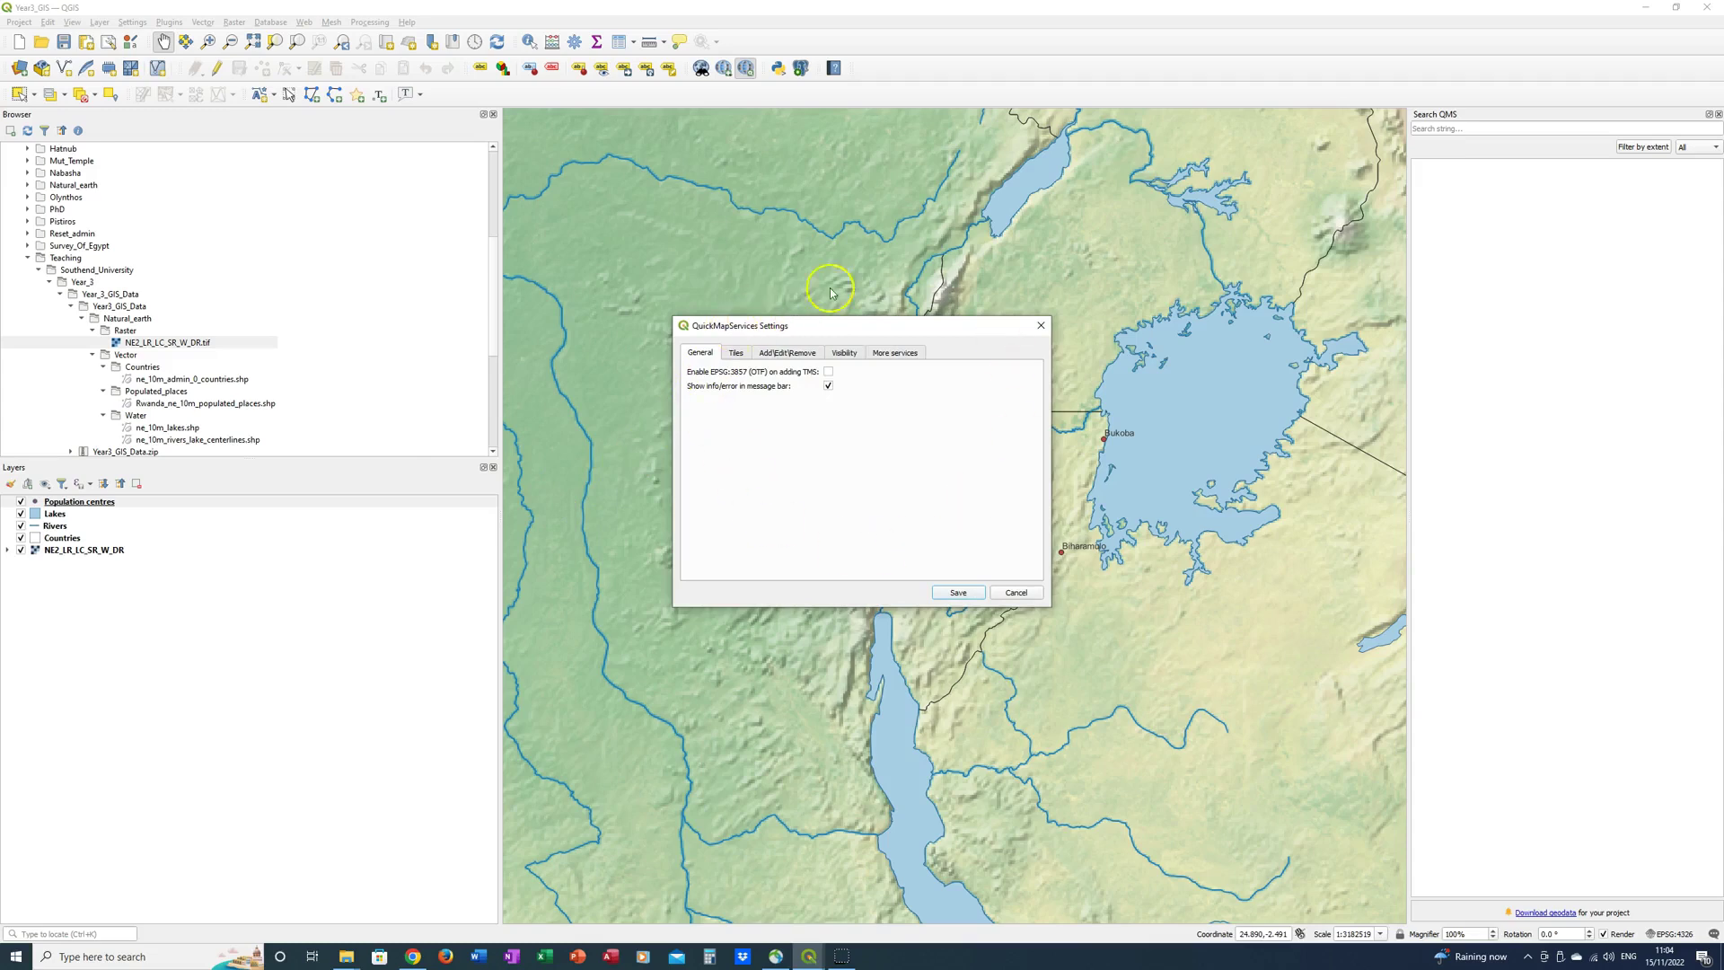
- Download the QuickMapServices contributed services pack, confirm it, and save the settings
{"action": "left_click", "coordinate": [898, 353]}
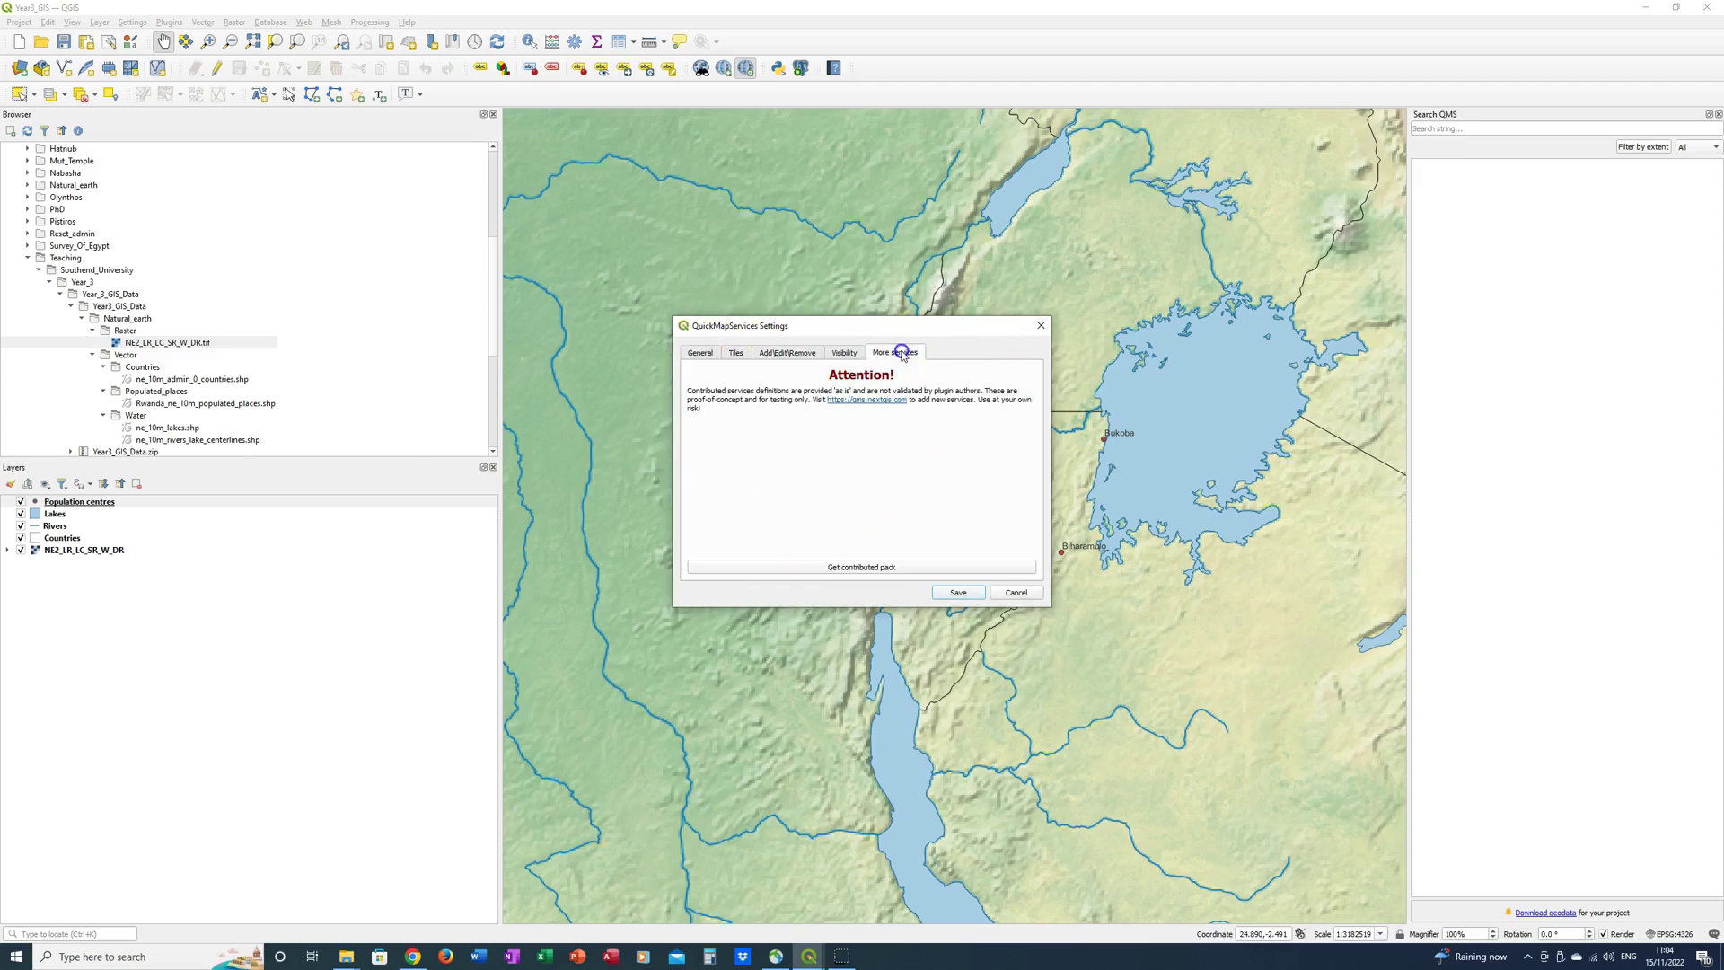
{"action": "left_click", "coordinate": [849, 568]}
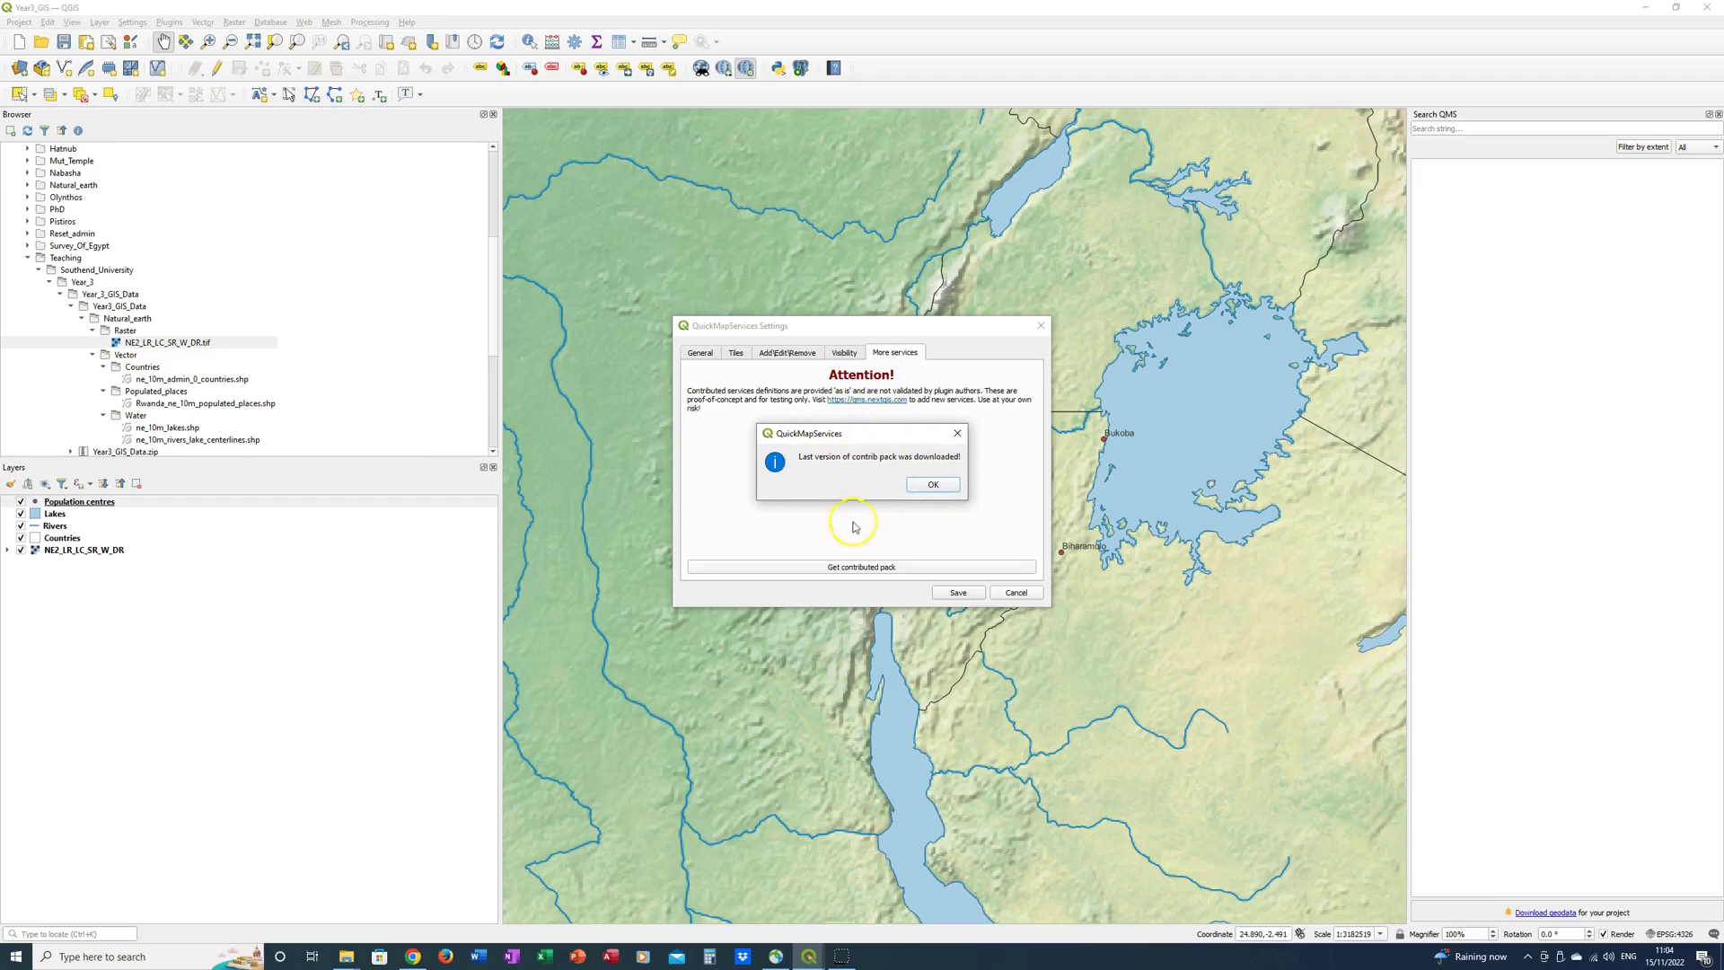
{"action": "left_click", "coordinate": [939, 486]}
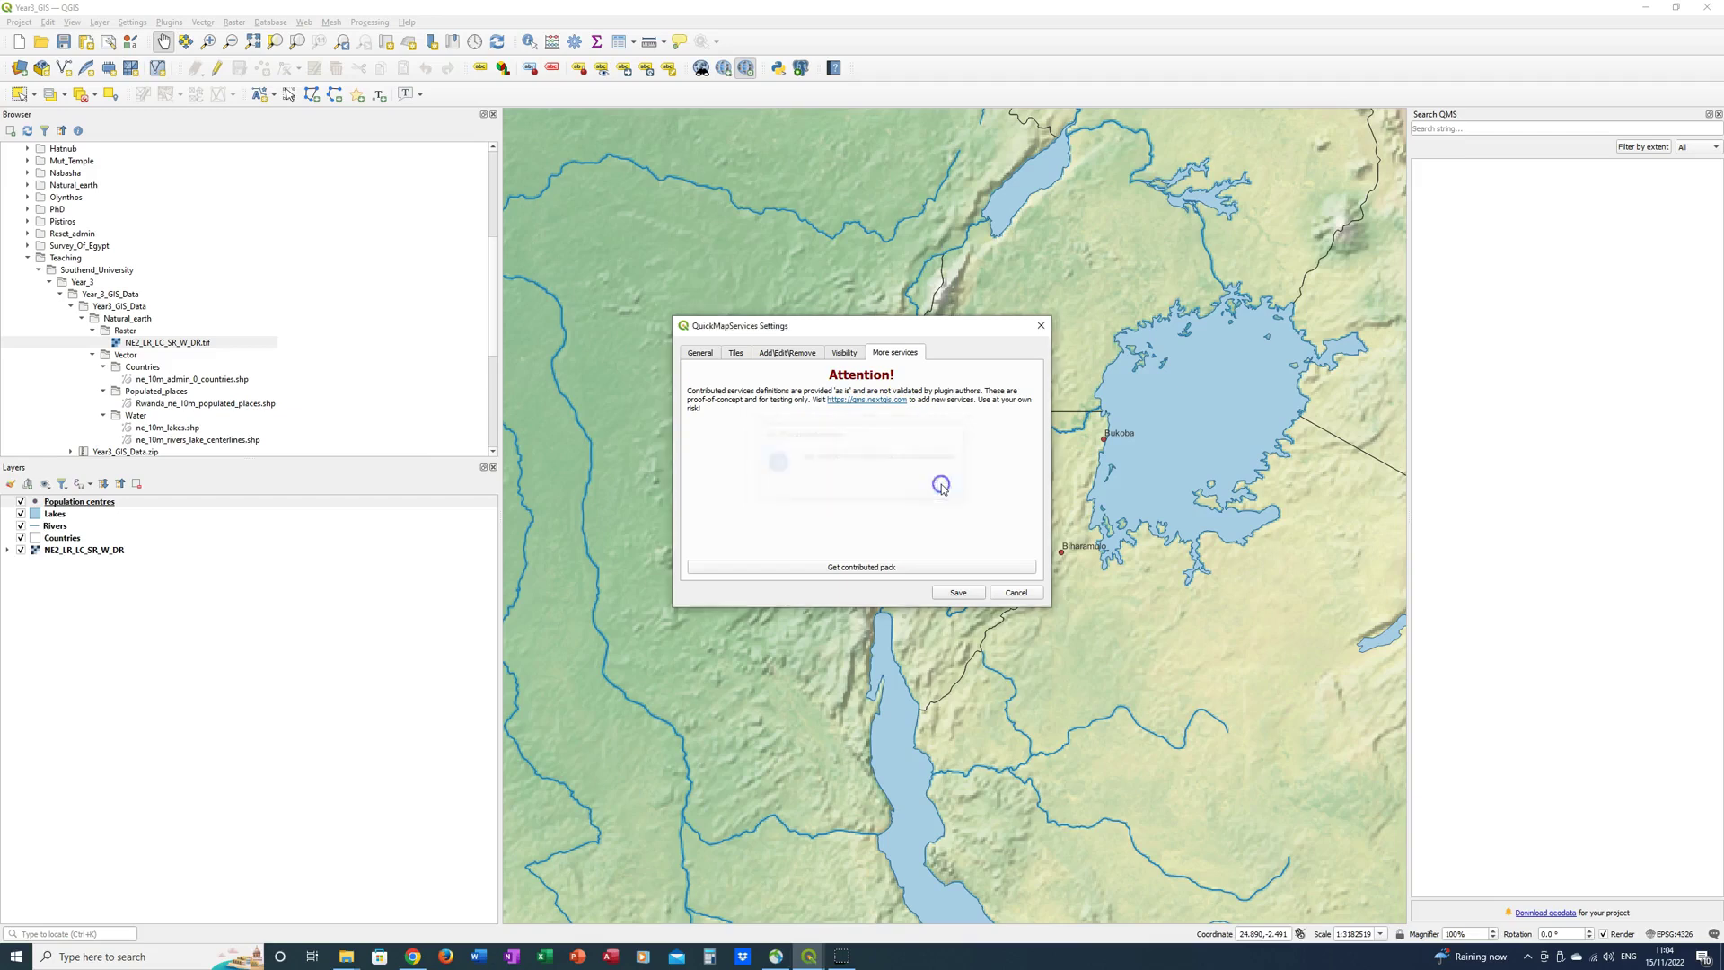
{"action": "left_click", "coordinate": [959, 591]}
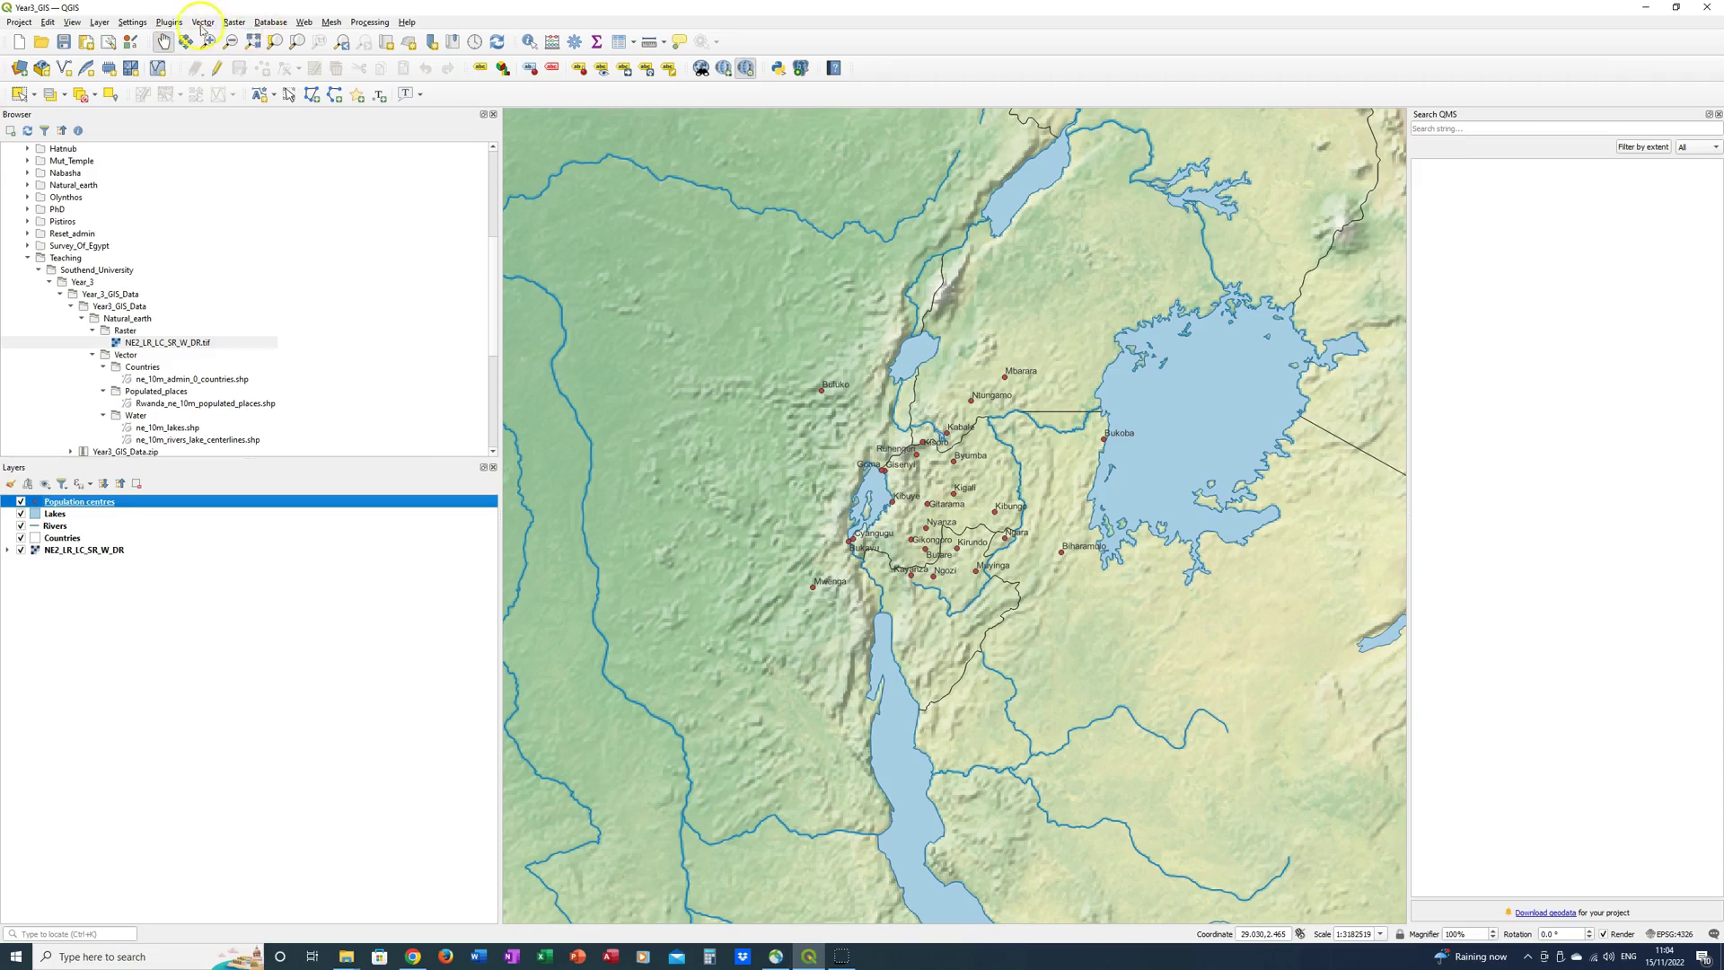
- Add the Google Satellite (EPSG:3857) basemap from Web > QuickMapServices > Google
{"action": "left_click", "coordinate": [306, 23]}
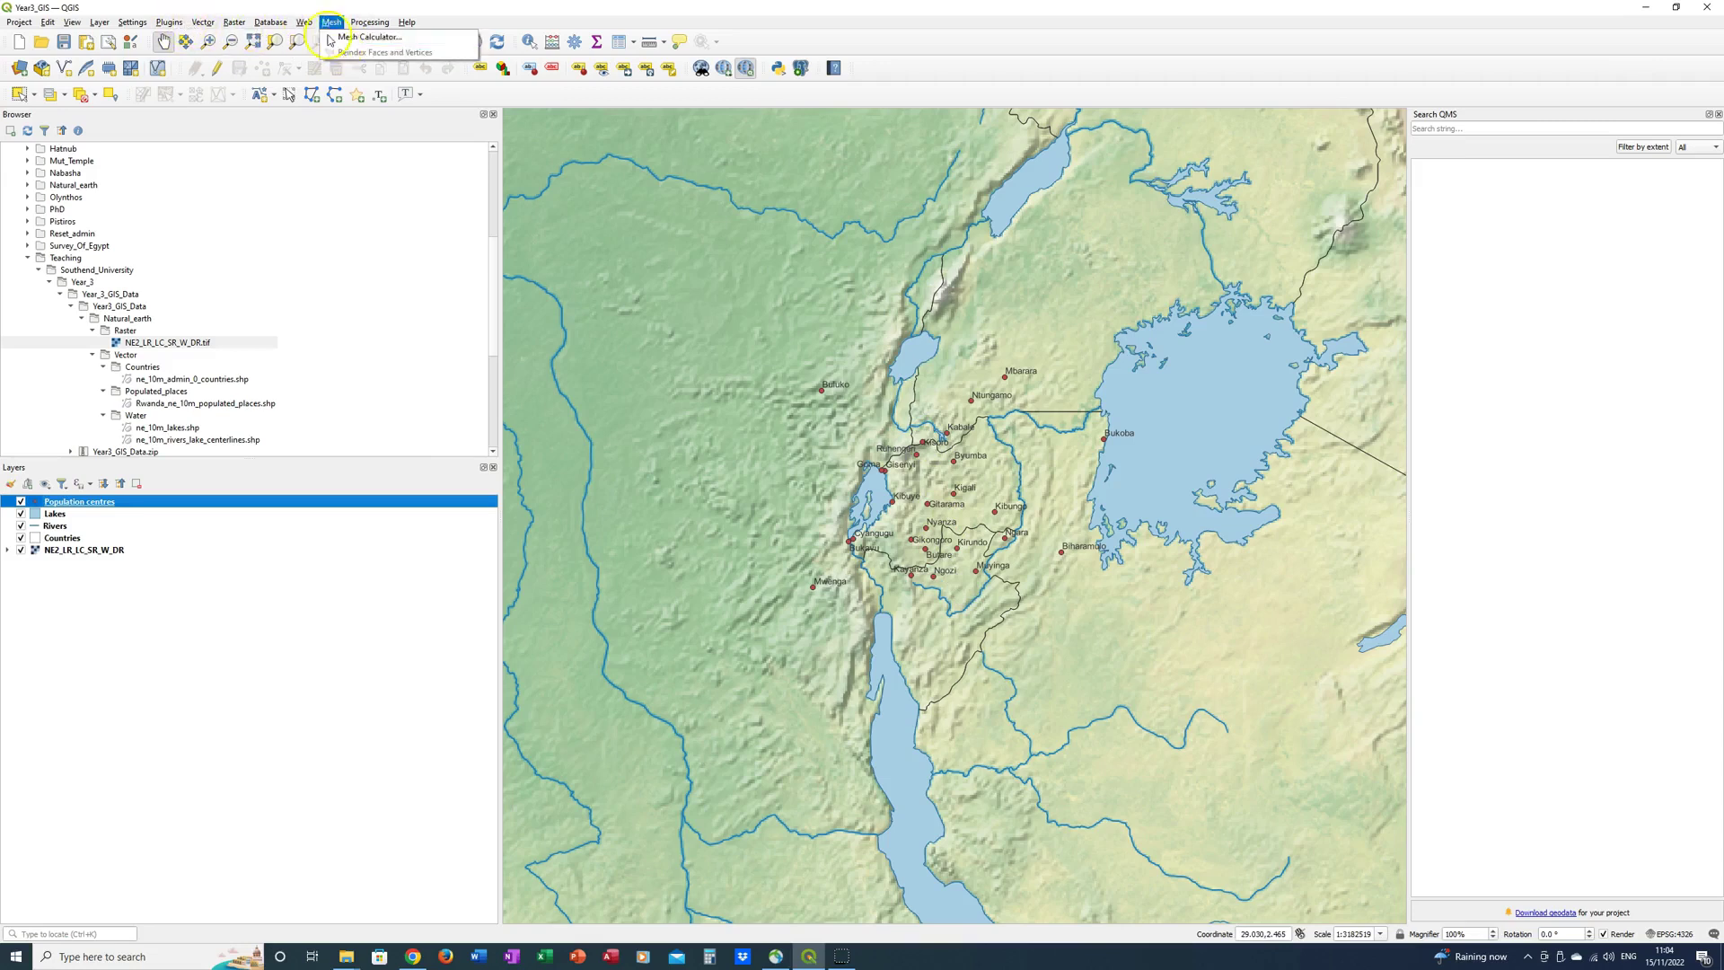
{"action": "mouse_move", "coordinate": [359, 52]}
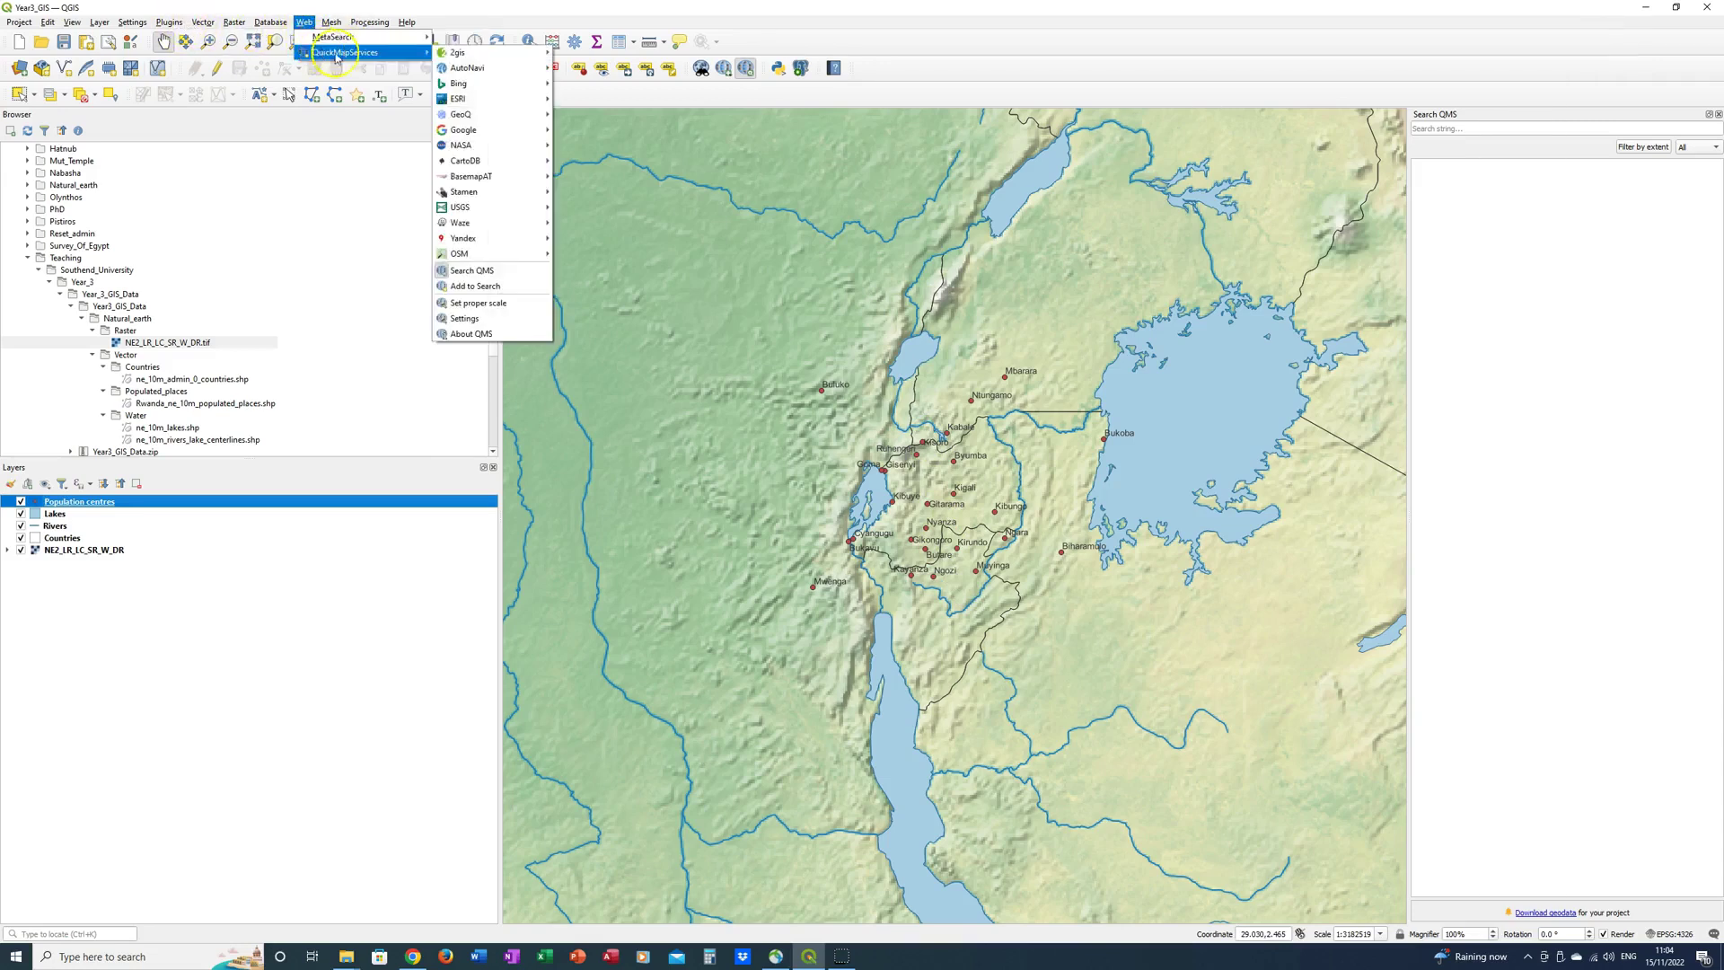
{"action": "mouse_move", "coordinate": [467, 130]}
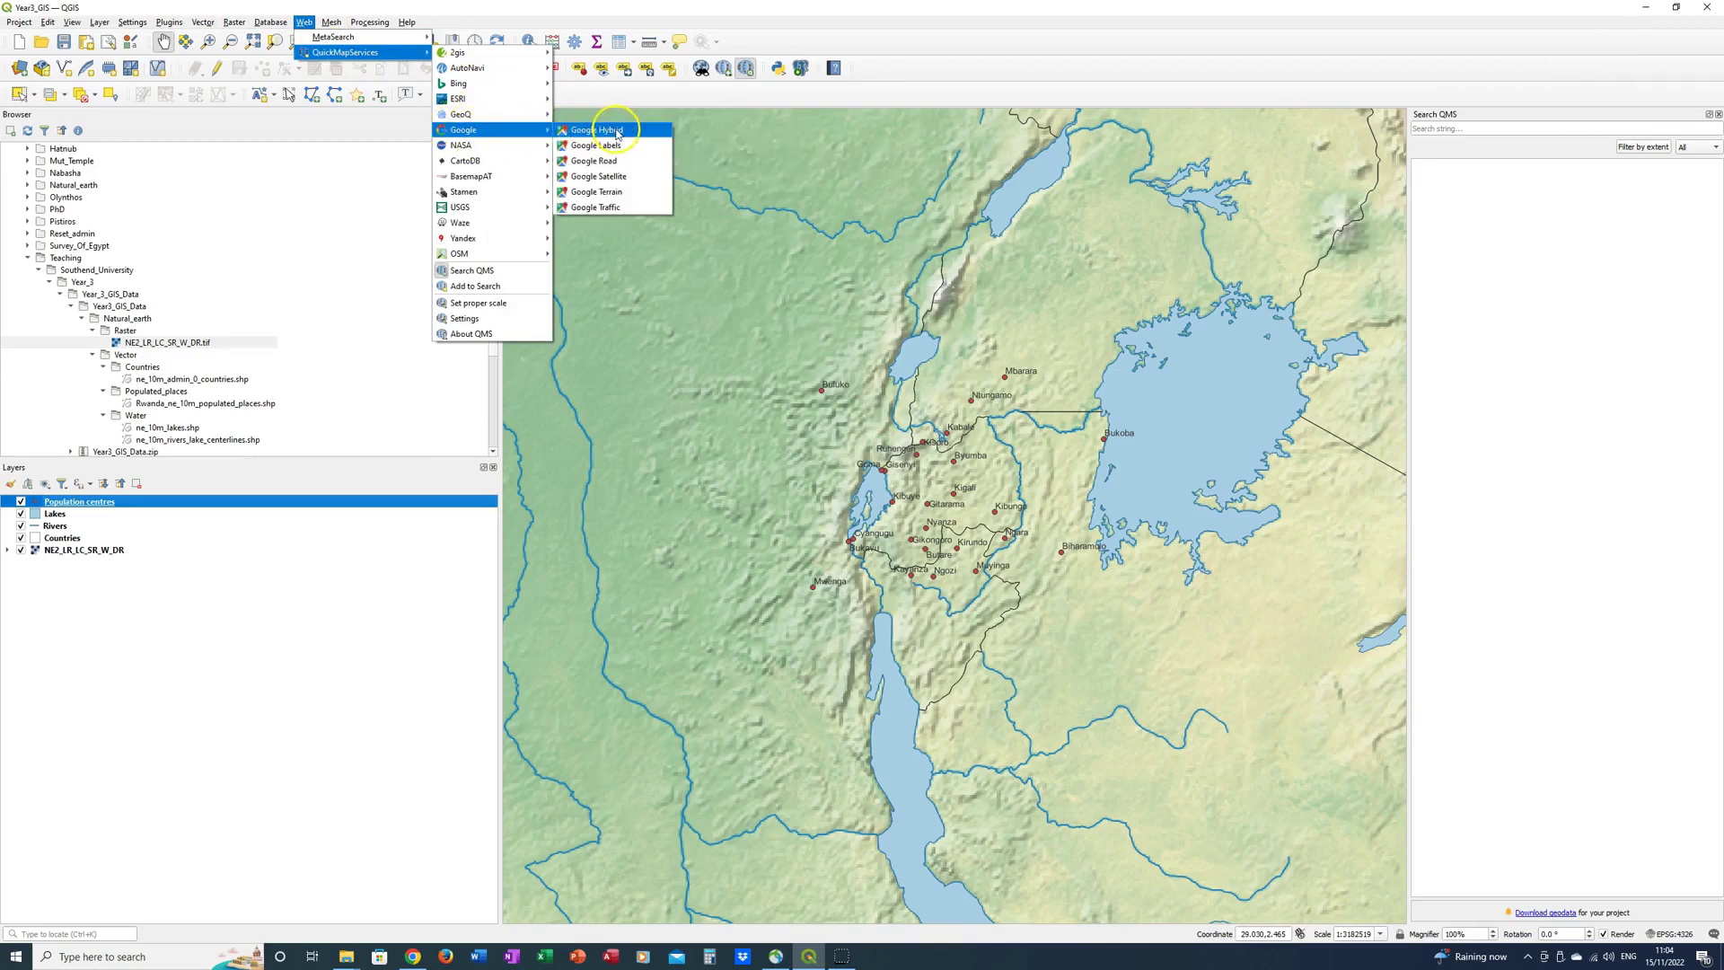
{"action": "left_click", "coordinate": [623, 176]}
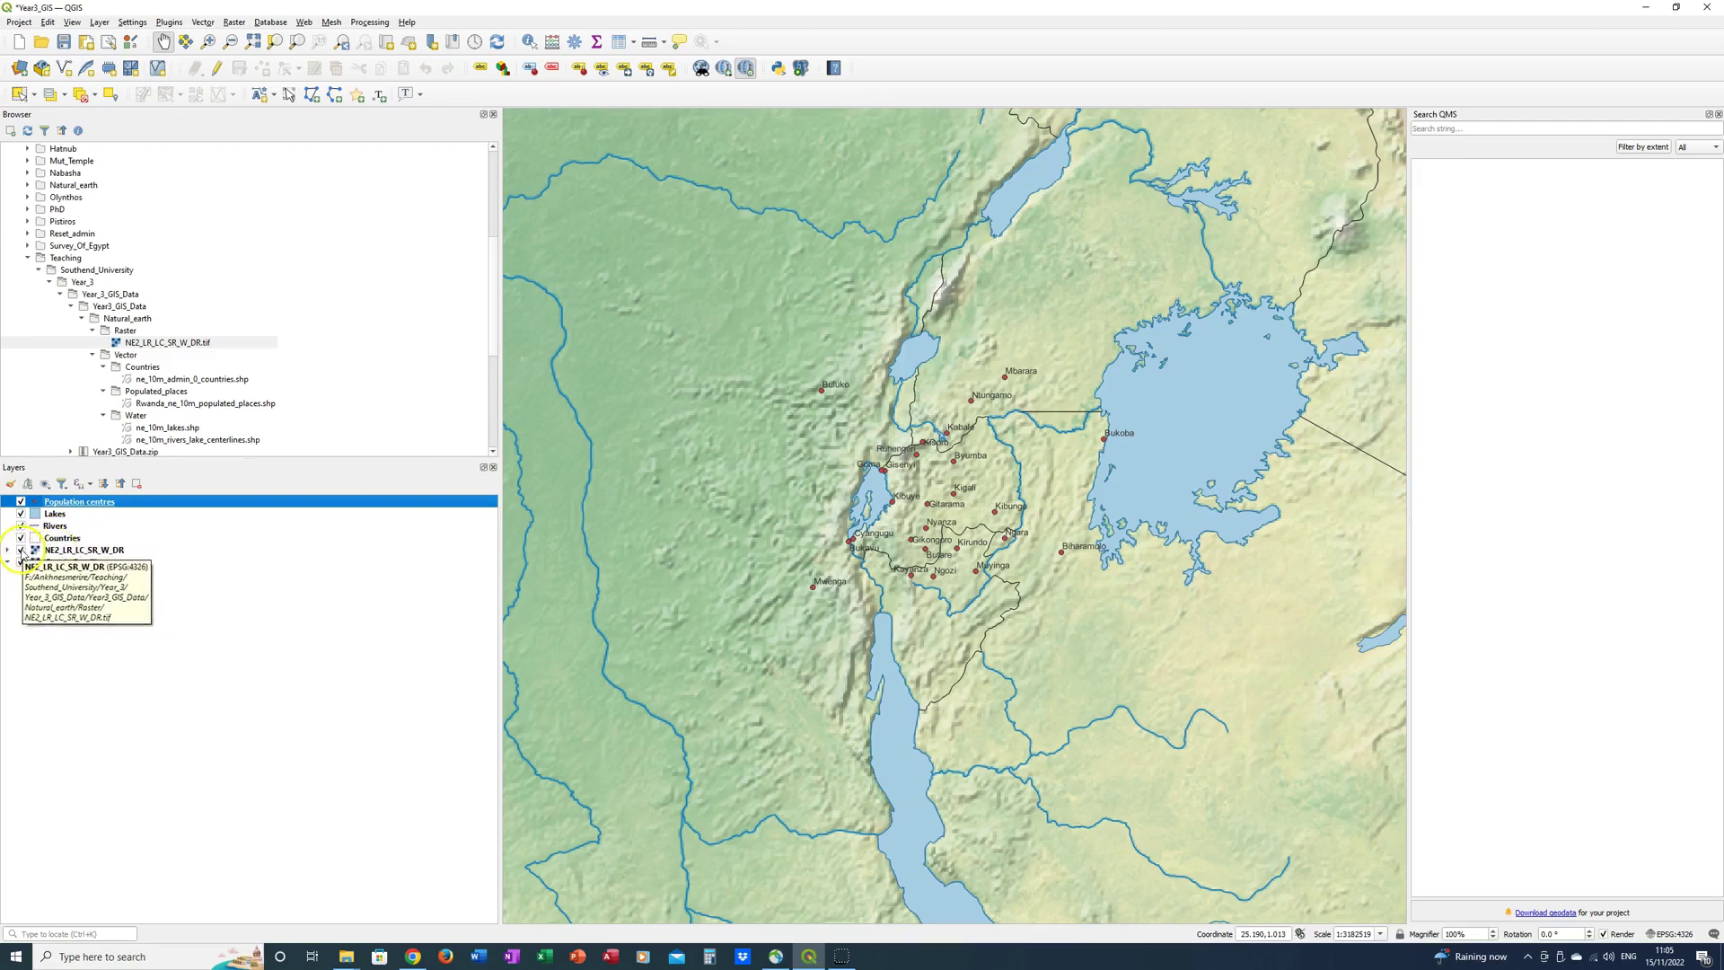
- Hide the NE2_LR_LC_SR_W_DR raster and zoom in to the Rwanda region
{"action": "left_click", "coordinate": [21, 551]}
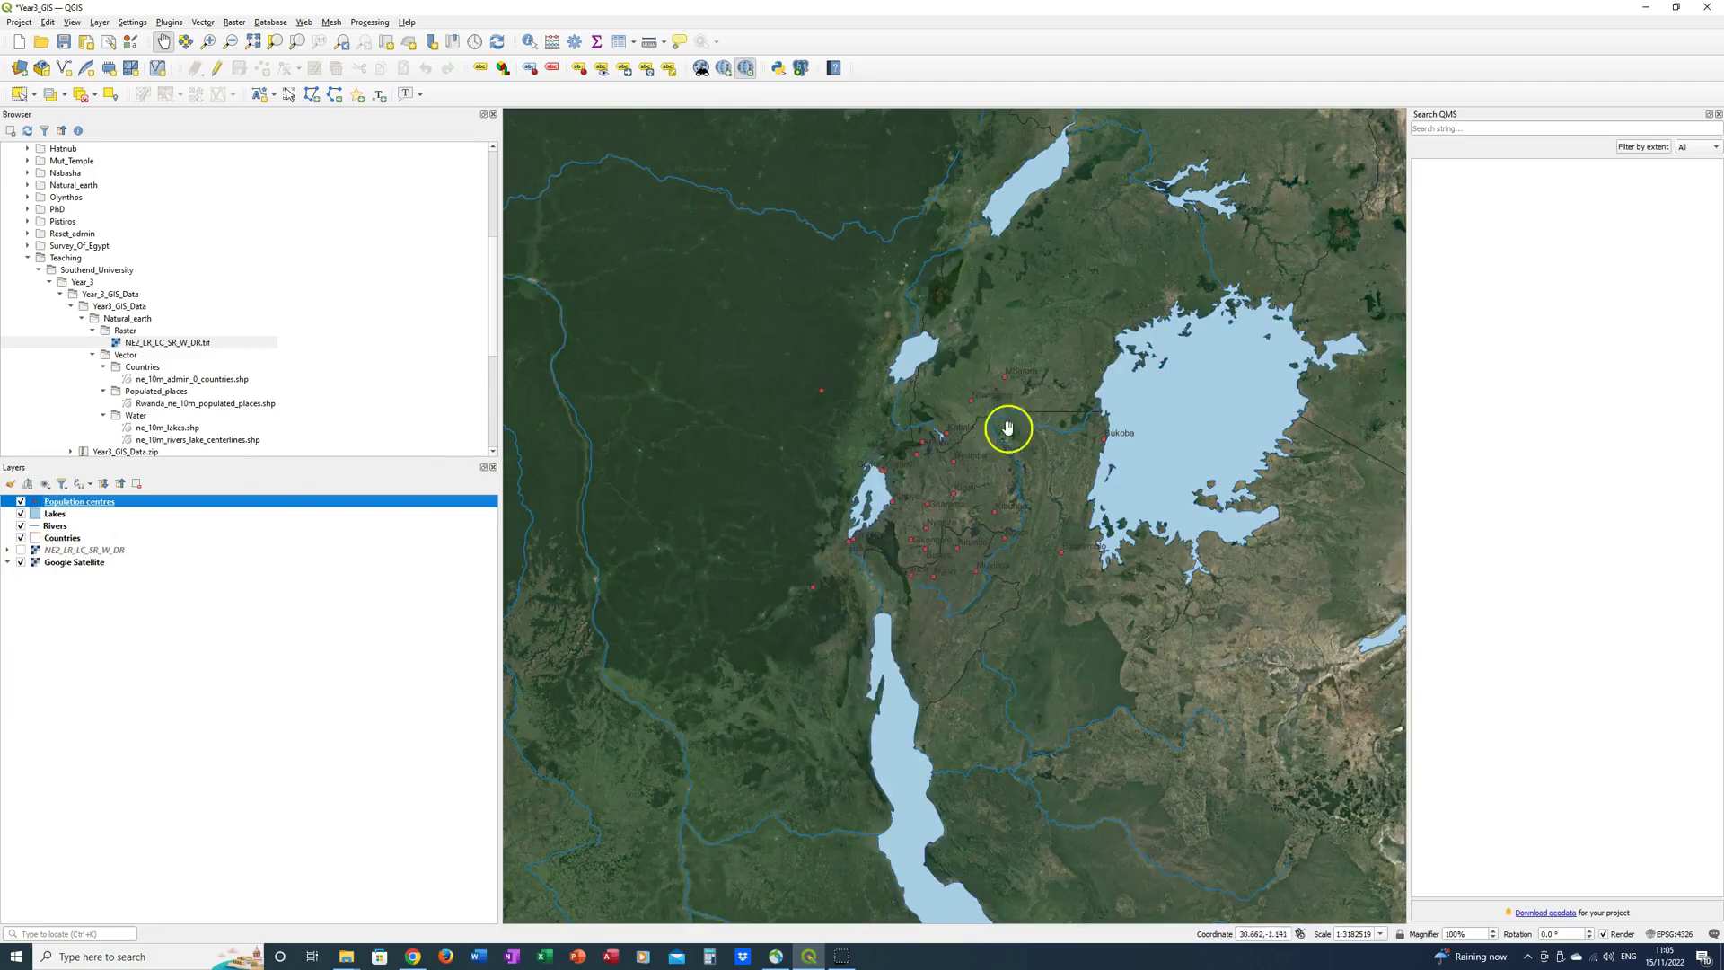
{"action": "left_click", "coordinate": [208, 41]}
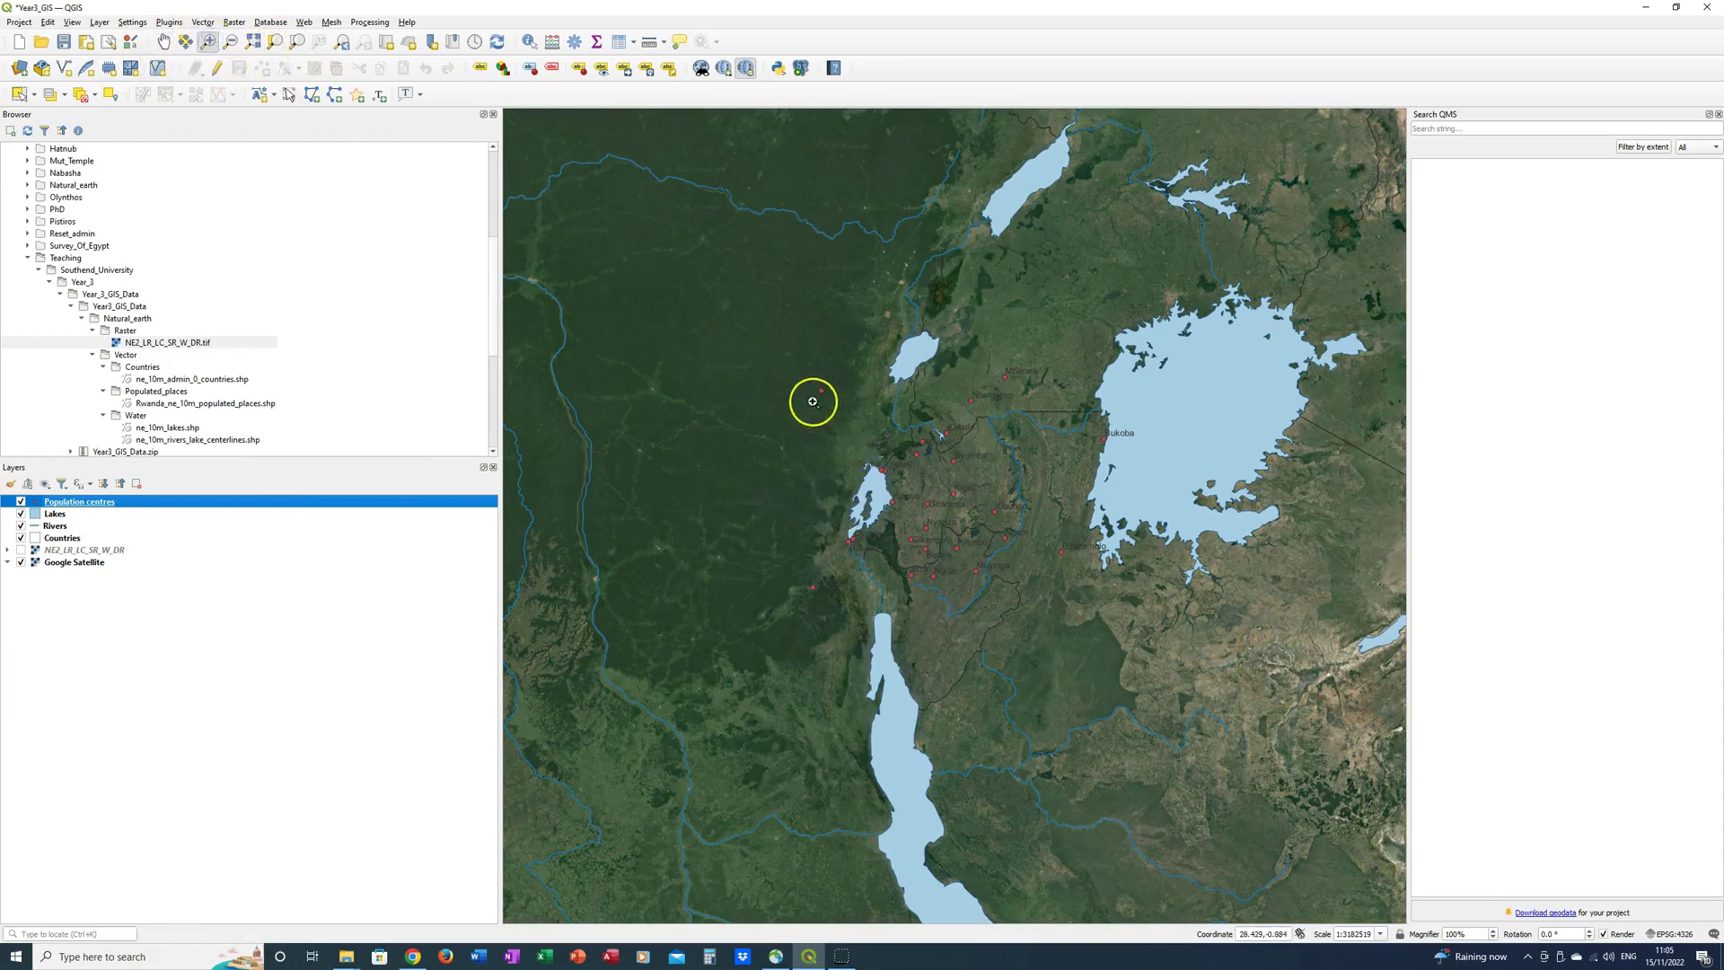
{"action": "left_click_drag", "start_coordinate": [814, 401], "coordinate": [1052, 631]}
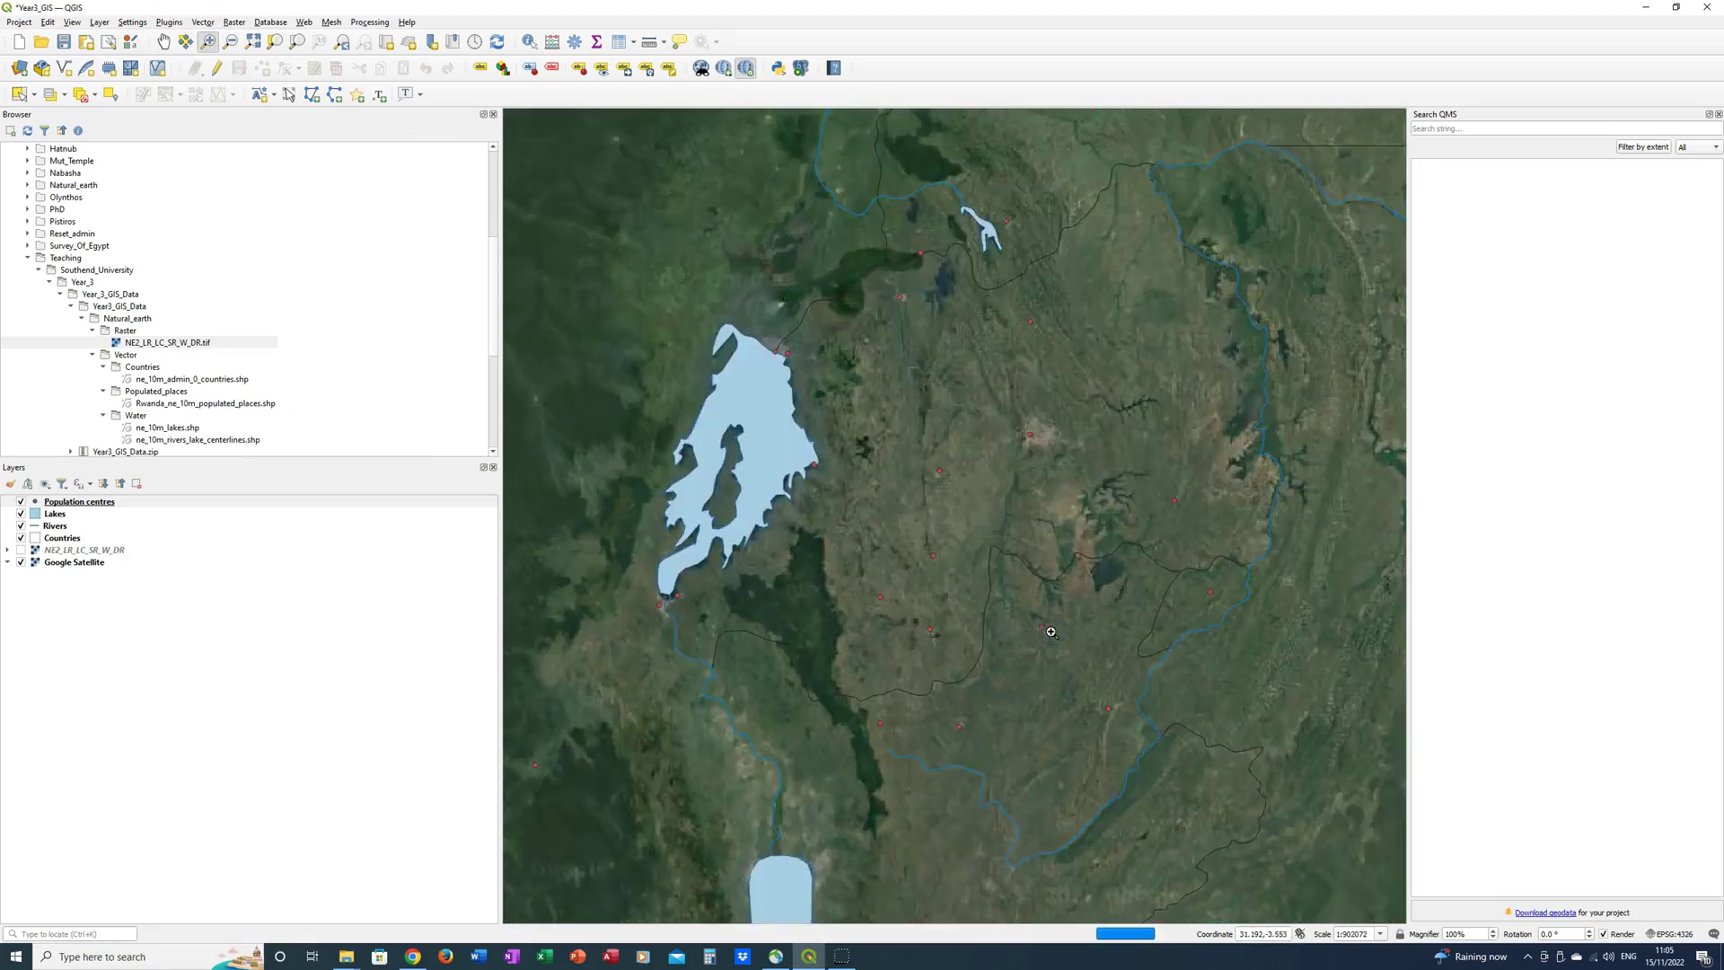
- Zoom in further on the area around Kibuye at the lake's edge
{"action": "left_click", "coordinate": [862, 504]}
{"action": "left_click", "coordinate": [833, 477]}
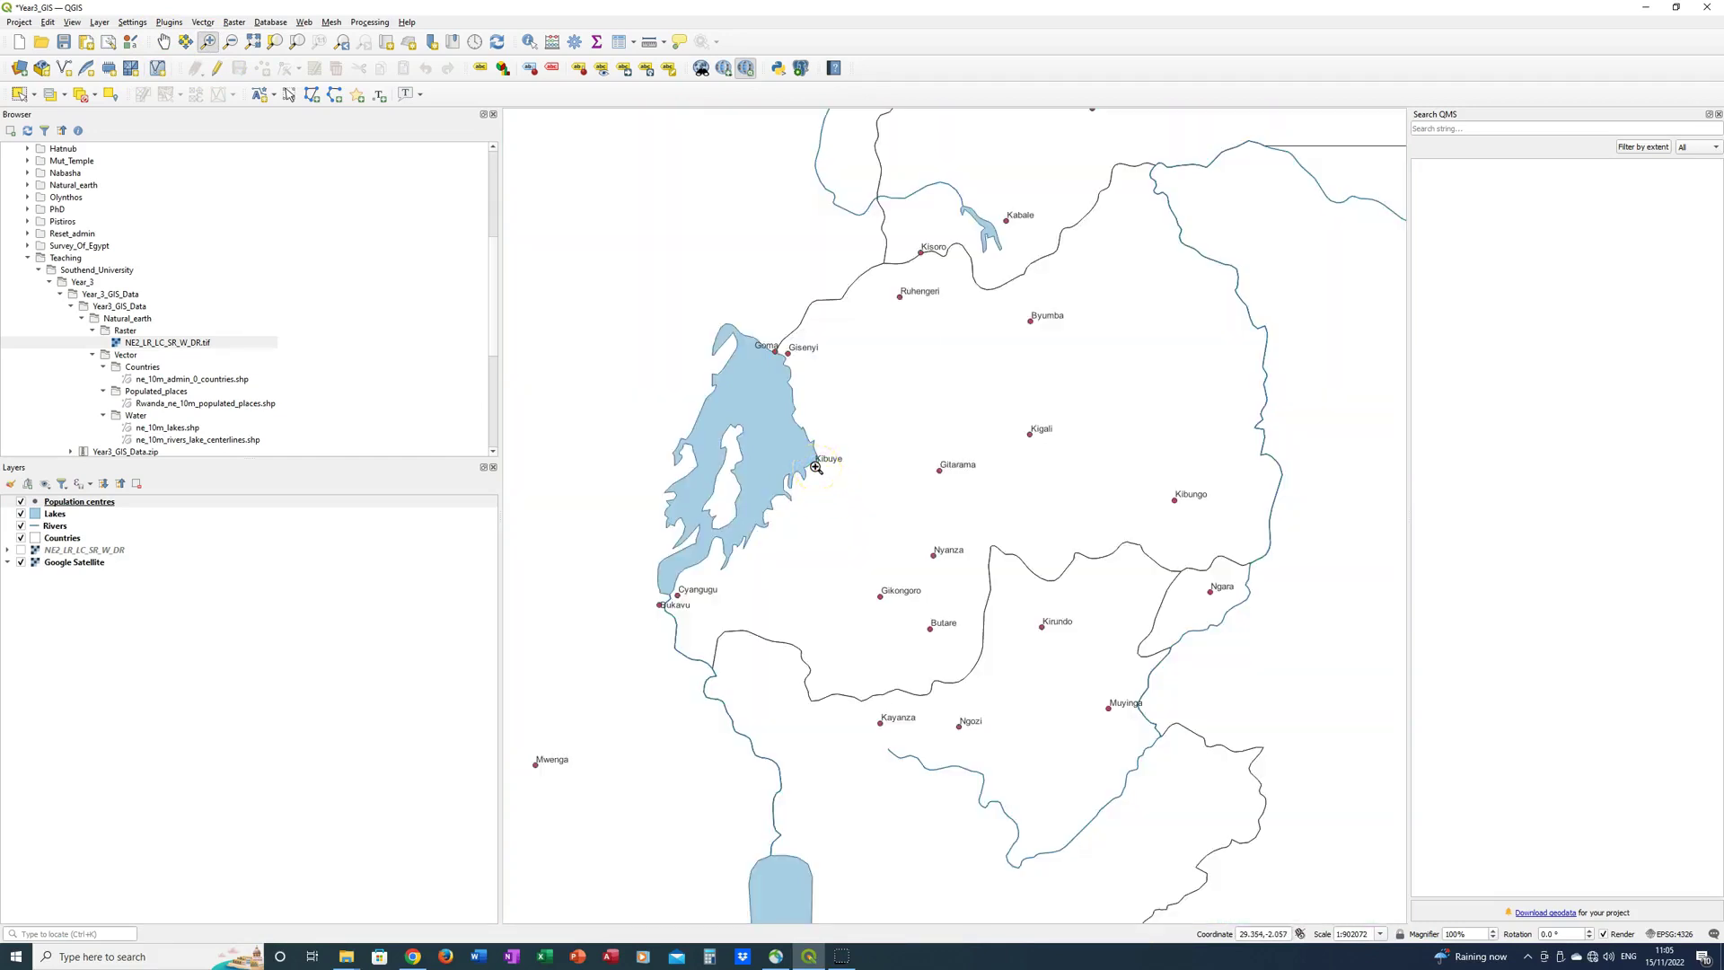
{"action": "left_click", "coordinate": [816, 485]}
{"action": "left_click_drag", "start_coordinate": [783, 442], "coordinate": [853, 491]}
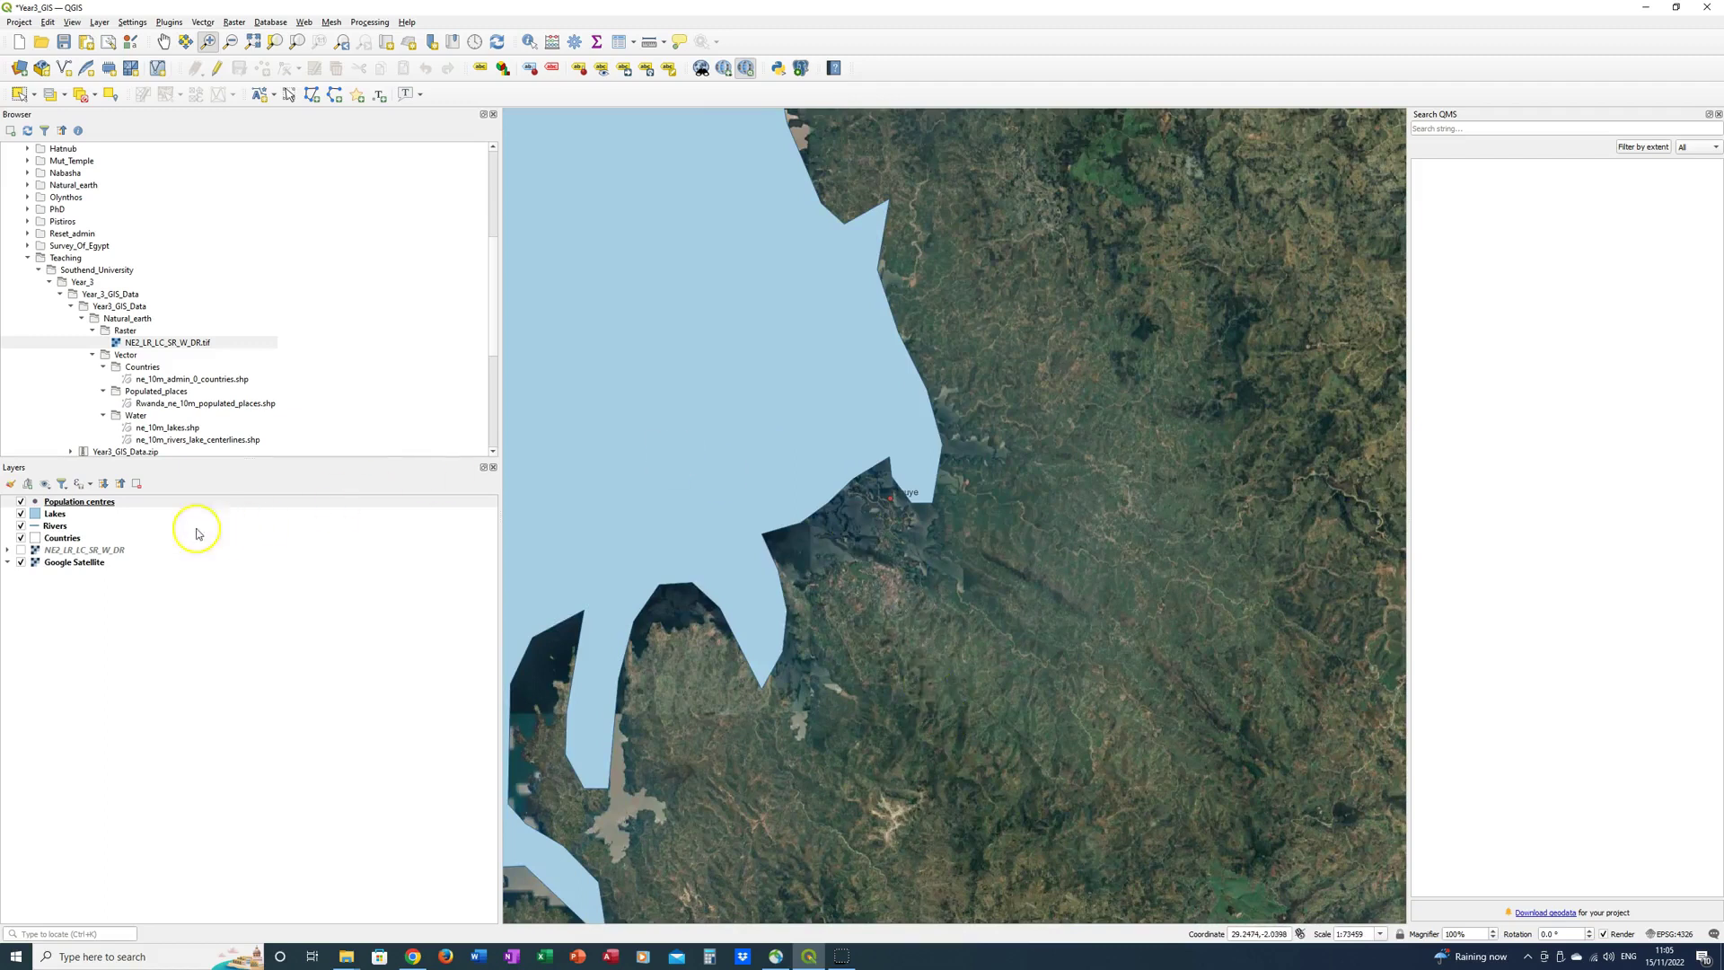
- Hide the Lakes layer, then zoom twice into the Kibuye shoreline and peninsula
{"action": "left_click", "coordinate": [20, 515]}
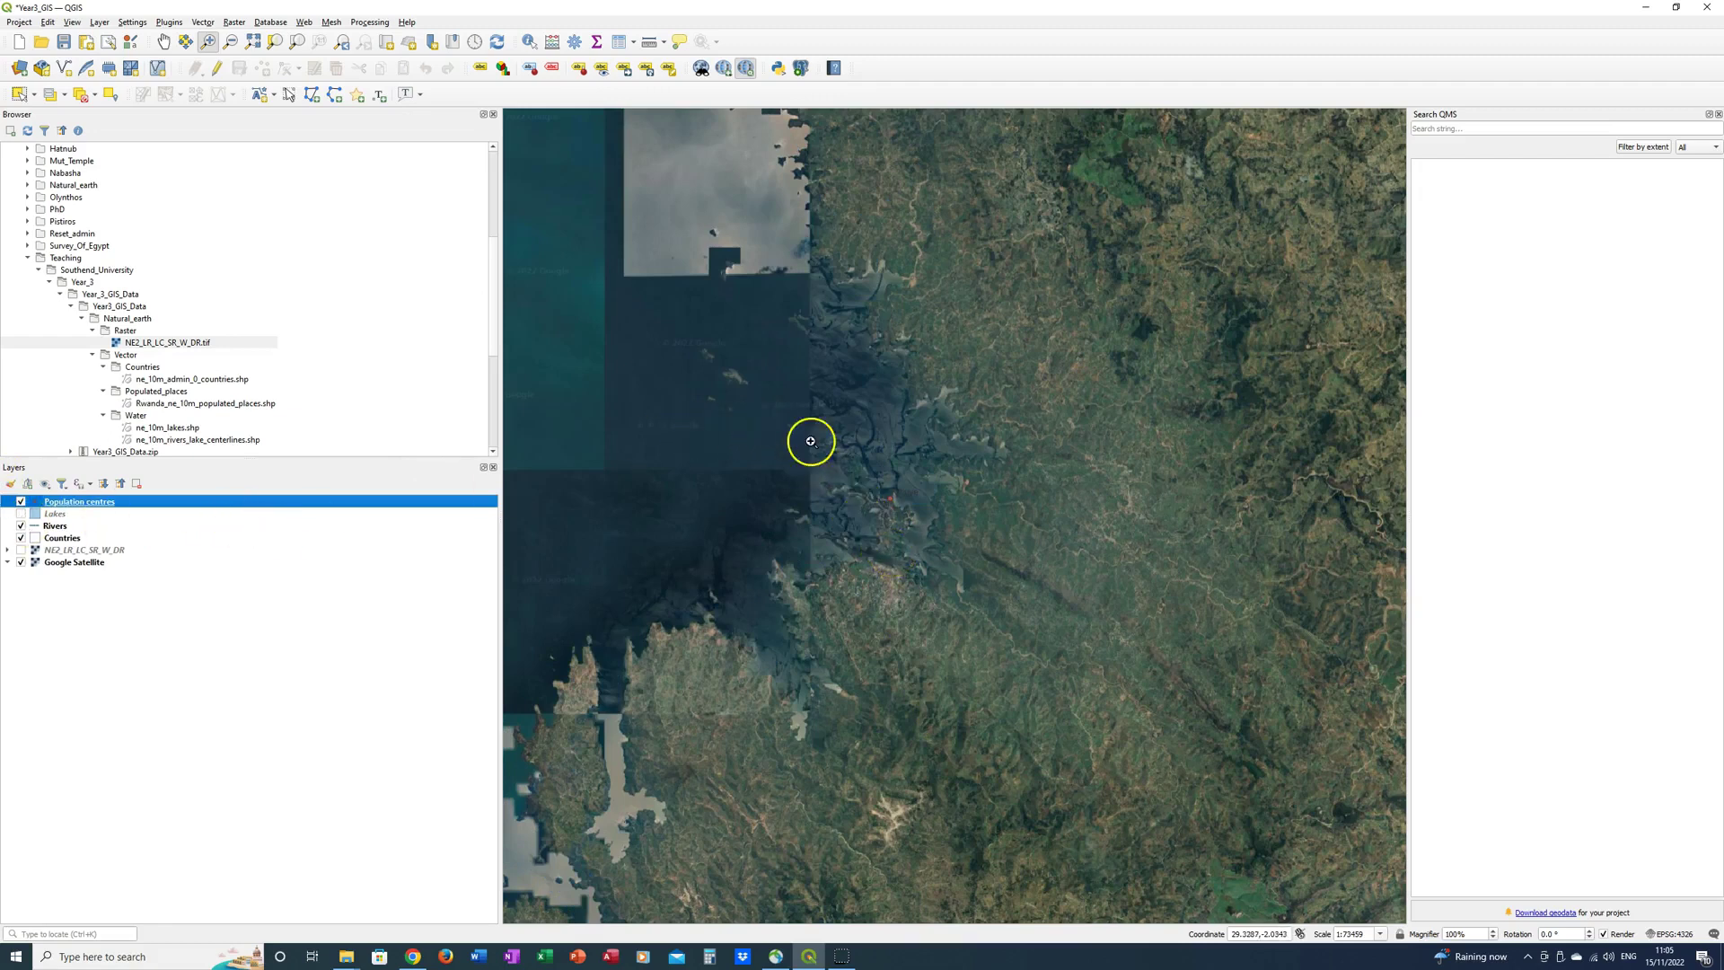
{"action": "left_click_drag", "start_coordinate": [808, 422], "coordinate": [1023, 605]}
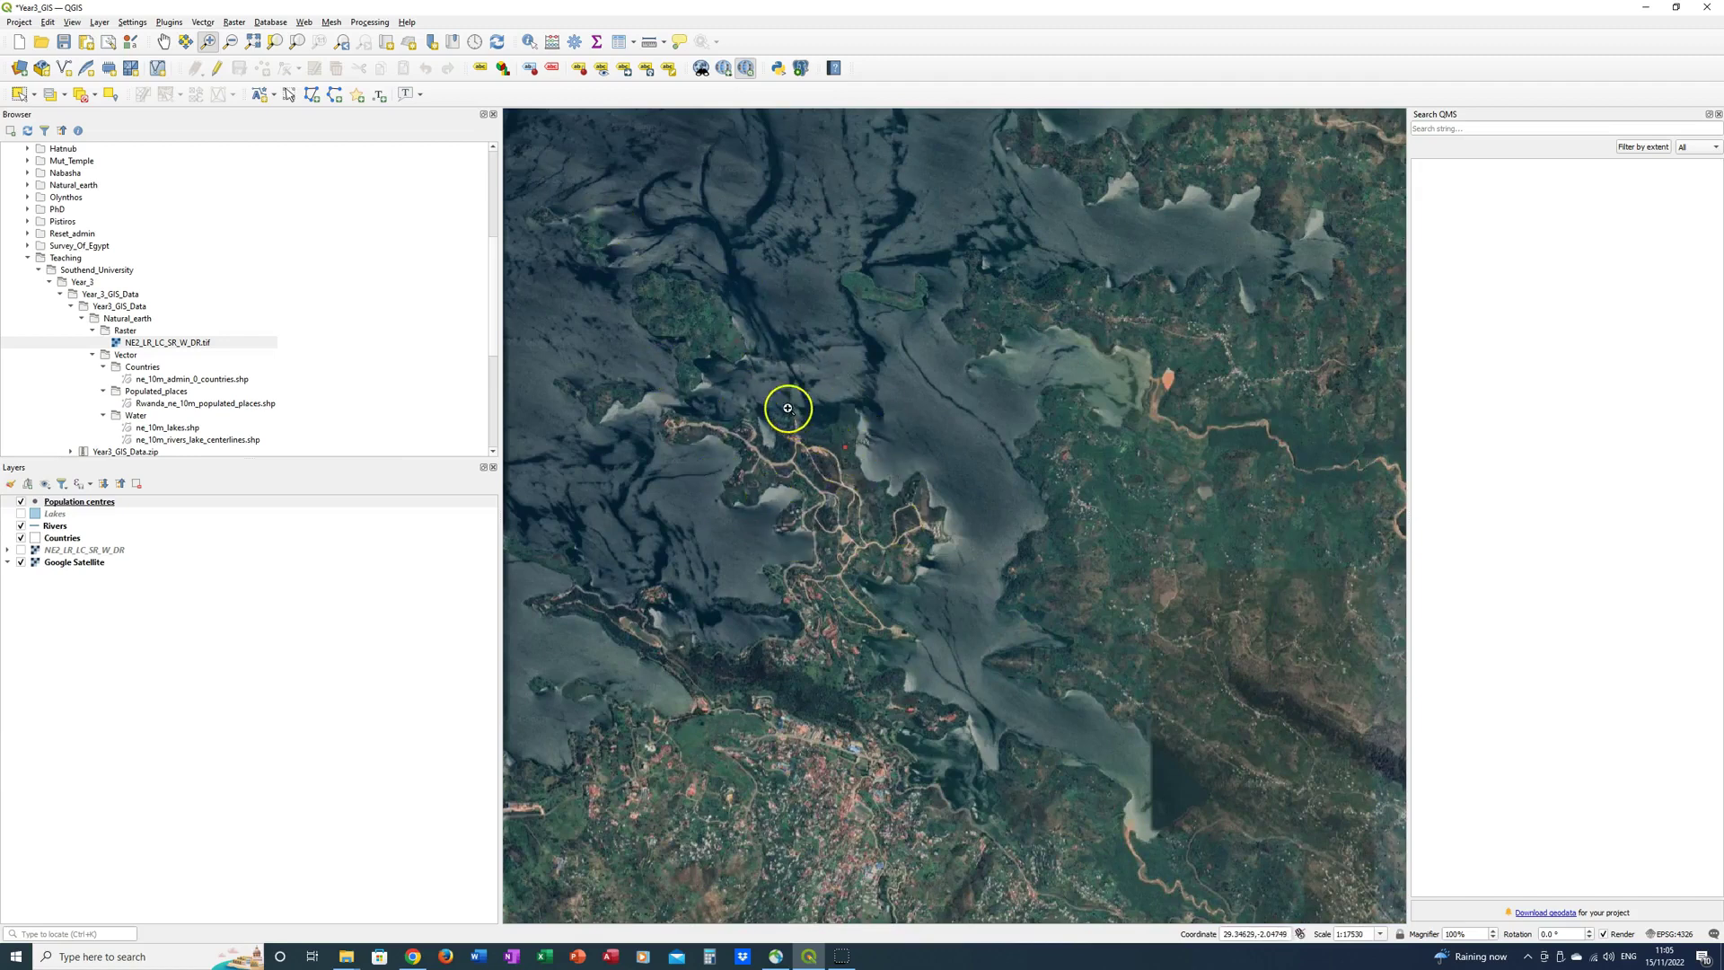
{"action": "left_click_drag", "start_coordinate": [787, 408], "coordinate": [858, 456]}
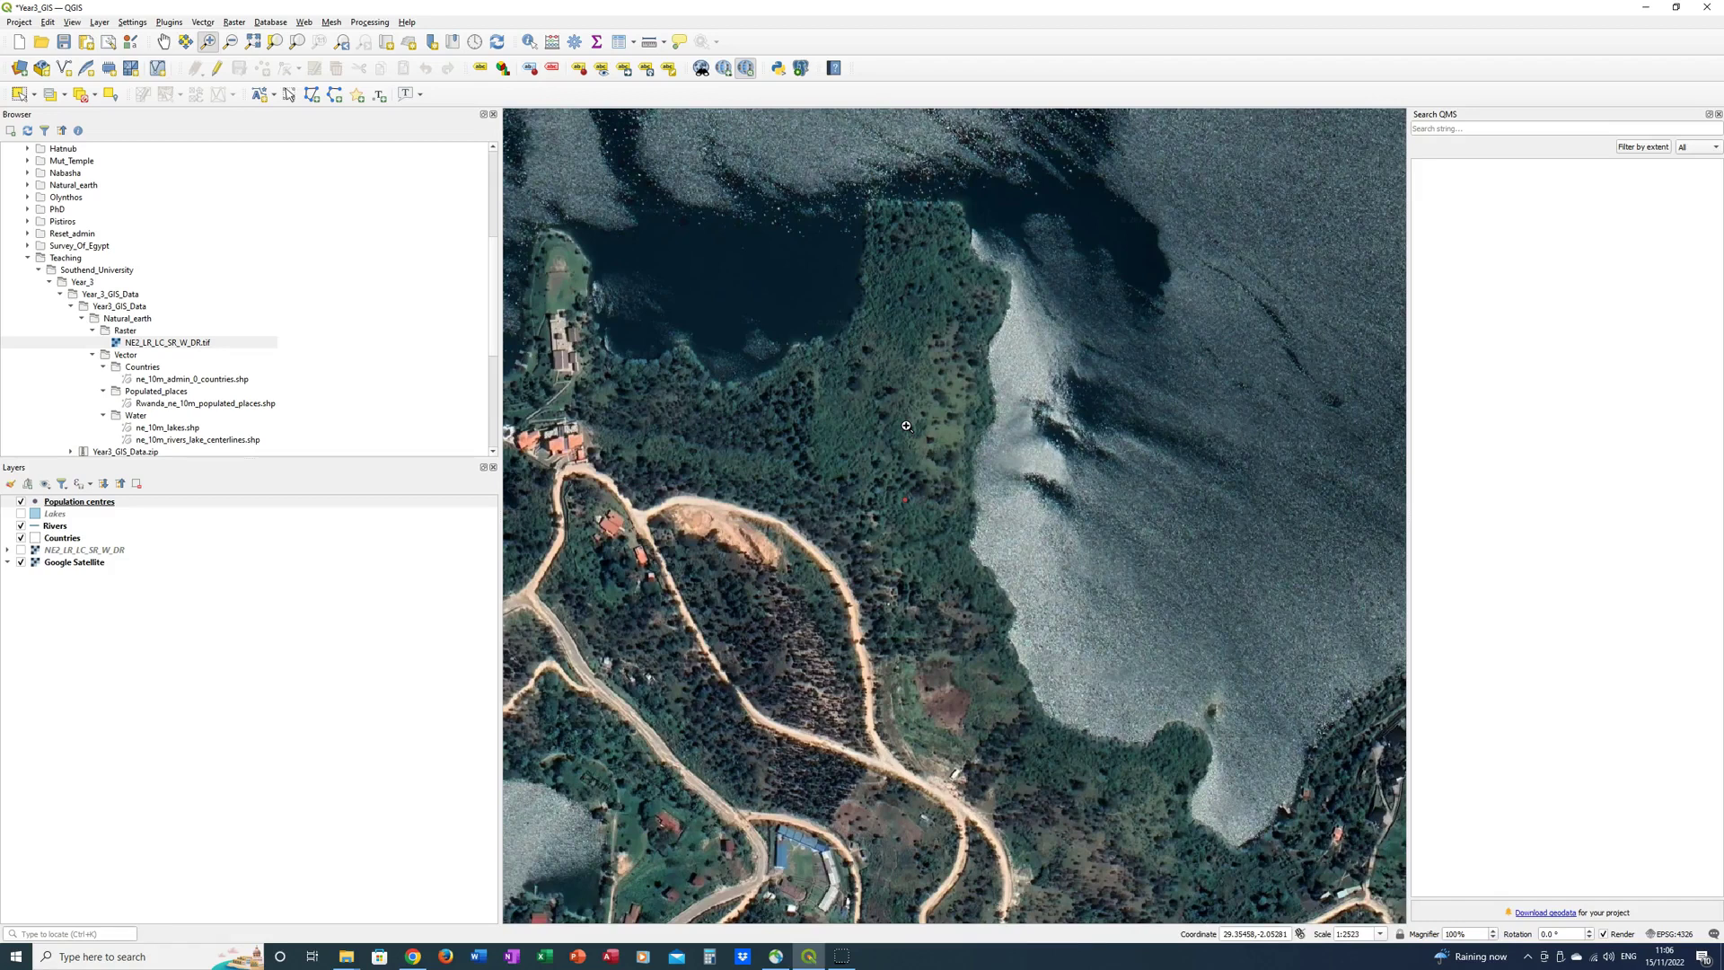
- Save the project as Year3_GIS.qgz and pan to the peninsula's shoreline buildings
{"action": "left_click", "coordinate": [64, 43]}
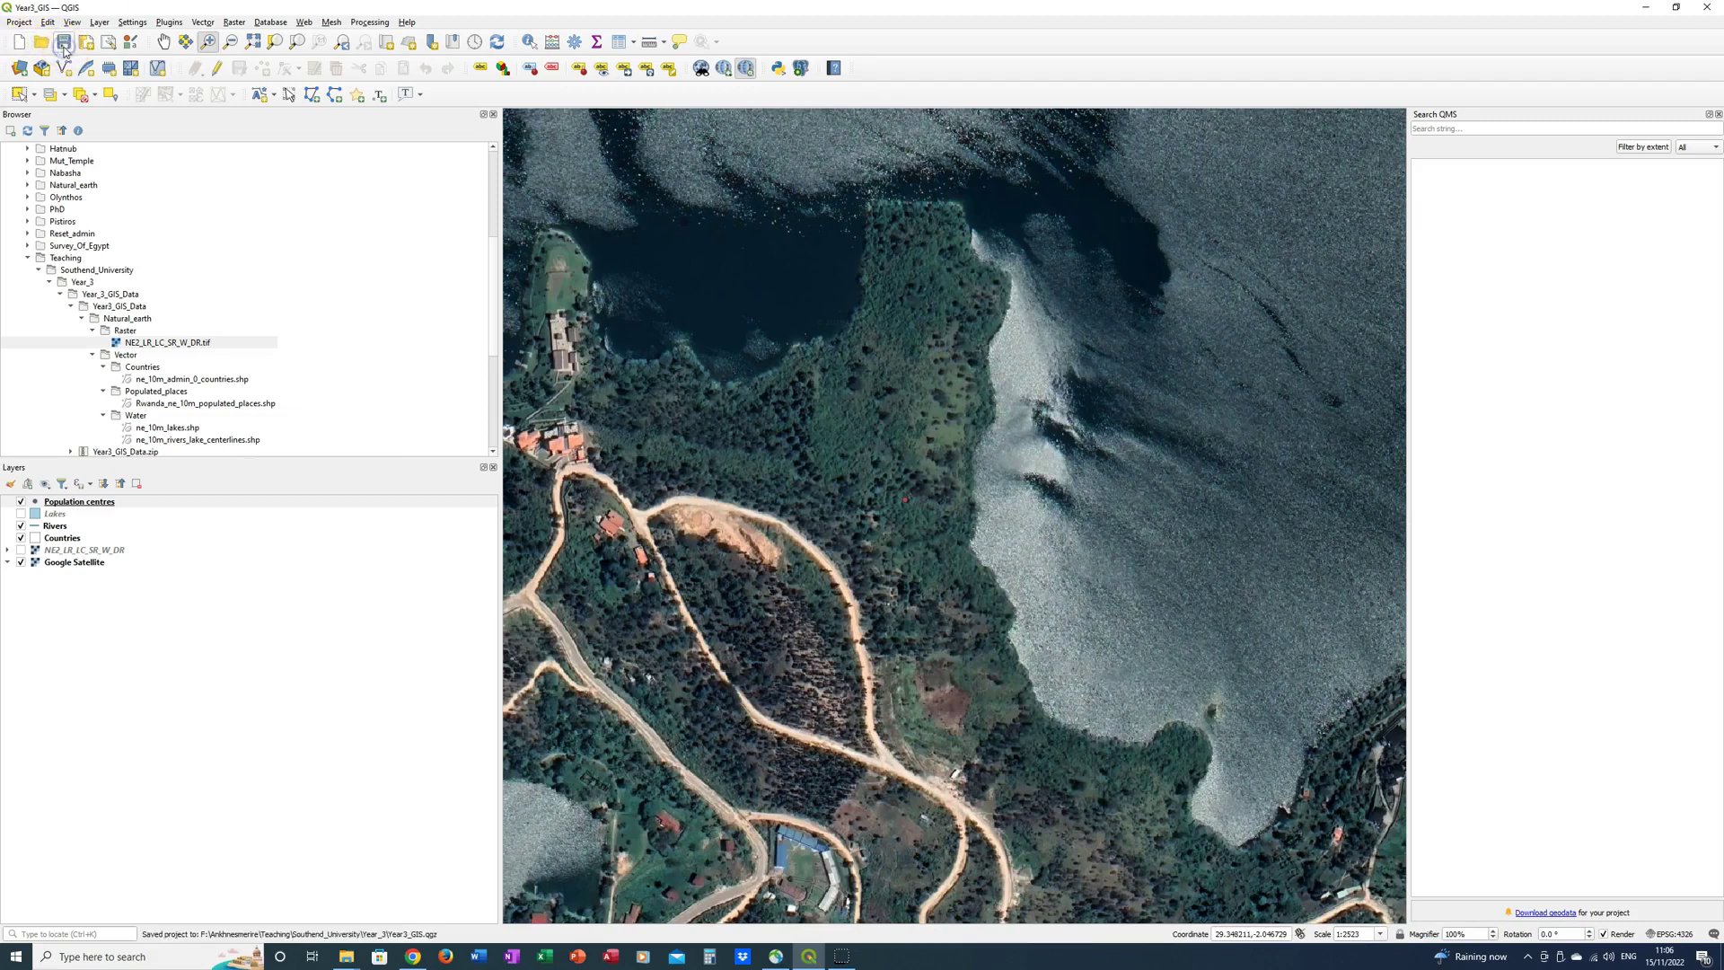
{"action": "left_click", "coordinate": [165, 43]}
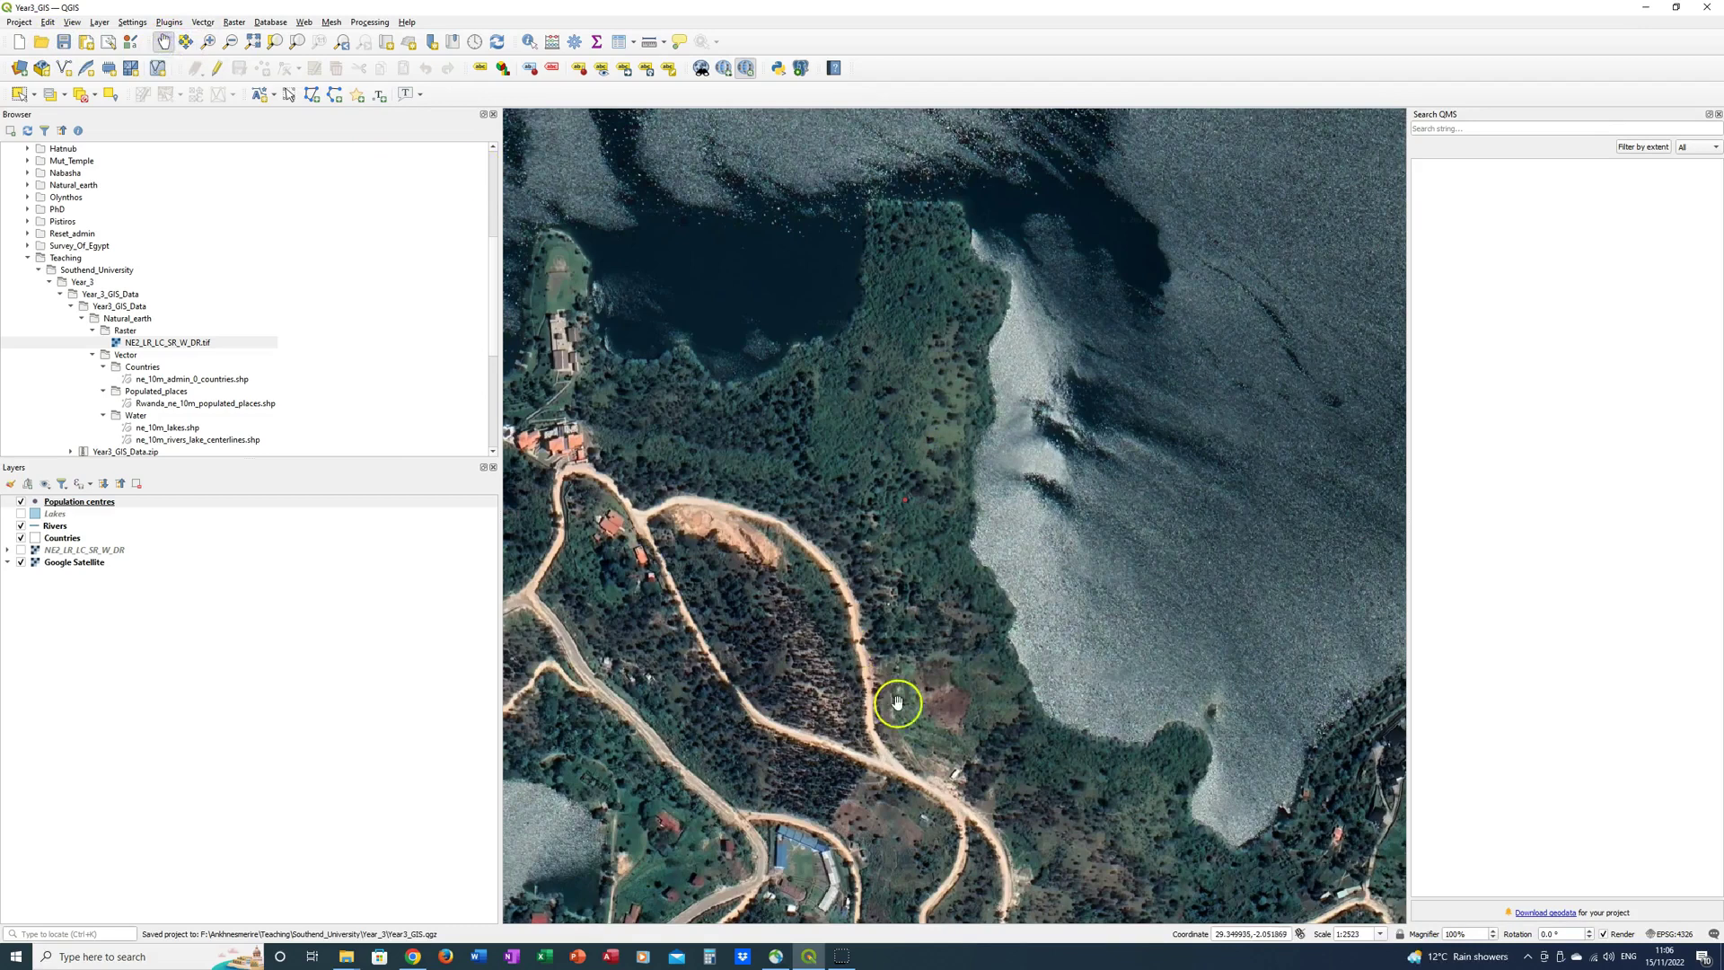
{"action": "left_click_drag", "start_coordinate": [898, 703], "coordinate": [1103, 627]}
{"action": "left_click_drag", "start_coordinate": [854, 608], "coordinate": [981, 856]}
{"action": "left_click_drag", "start_coordinate": [954, 685], "coordinate": [811, 543]}
{"action": "left_click_drag", "start_coordinate": [1020, 665], "coordinate": [692, 500]}
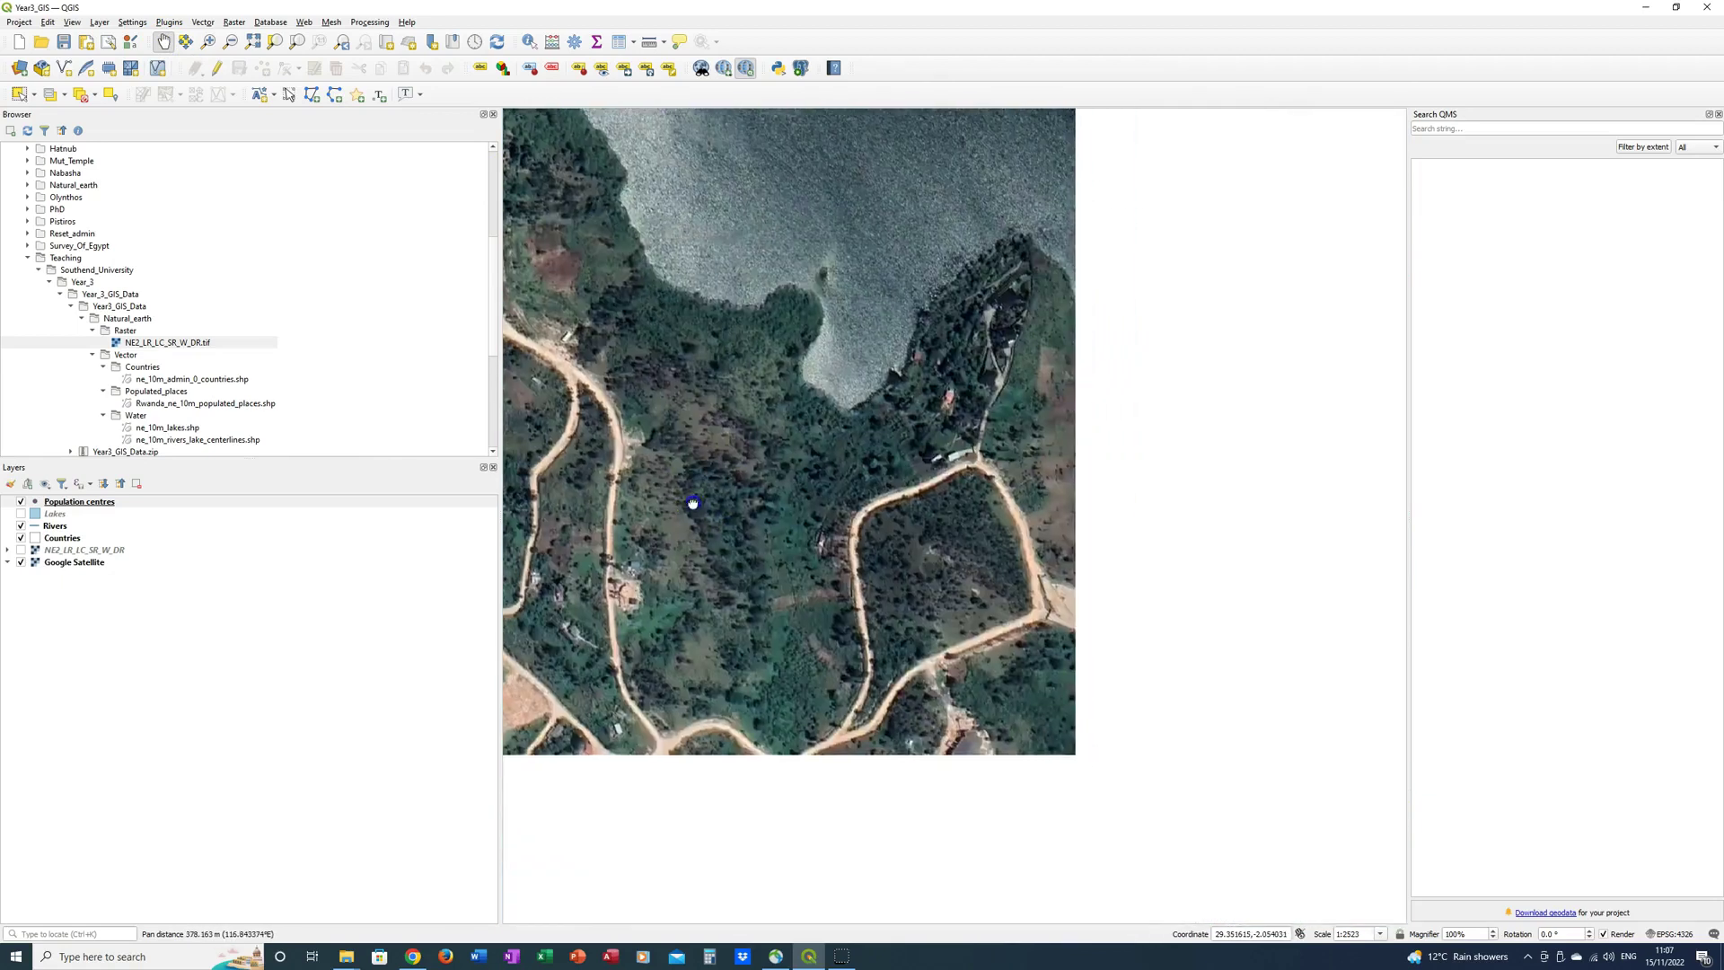
{"action": "left_click_drag", "start_coordinate": [970, 692], "coordinate": [915, 480]}
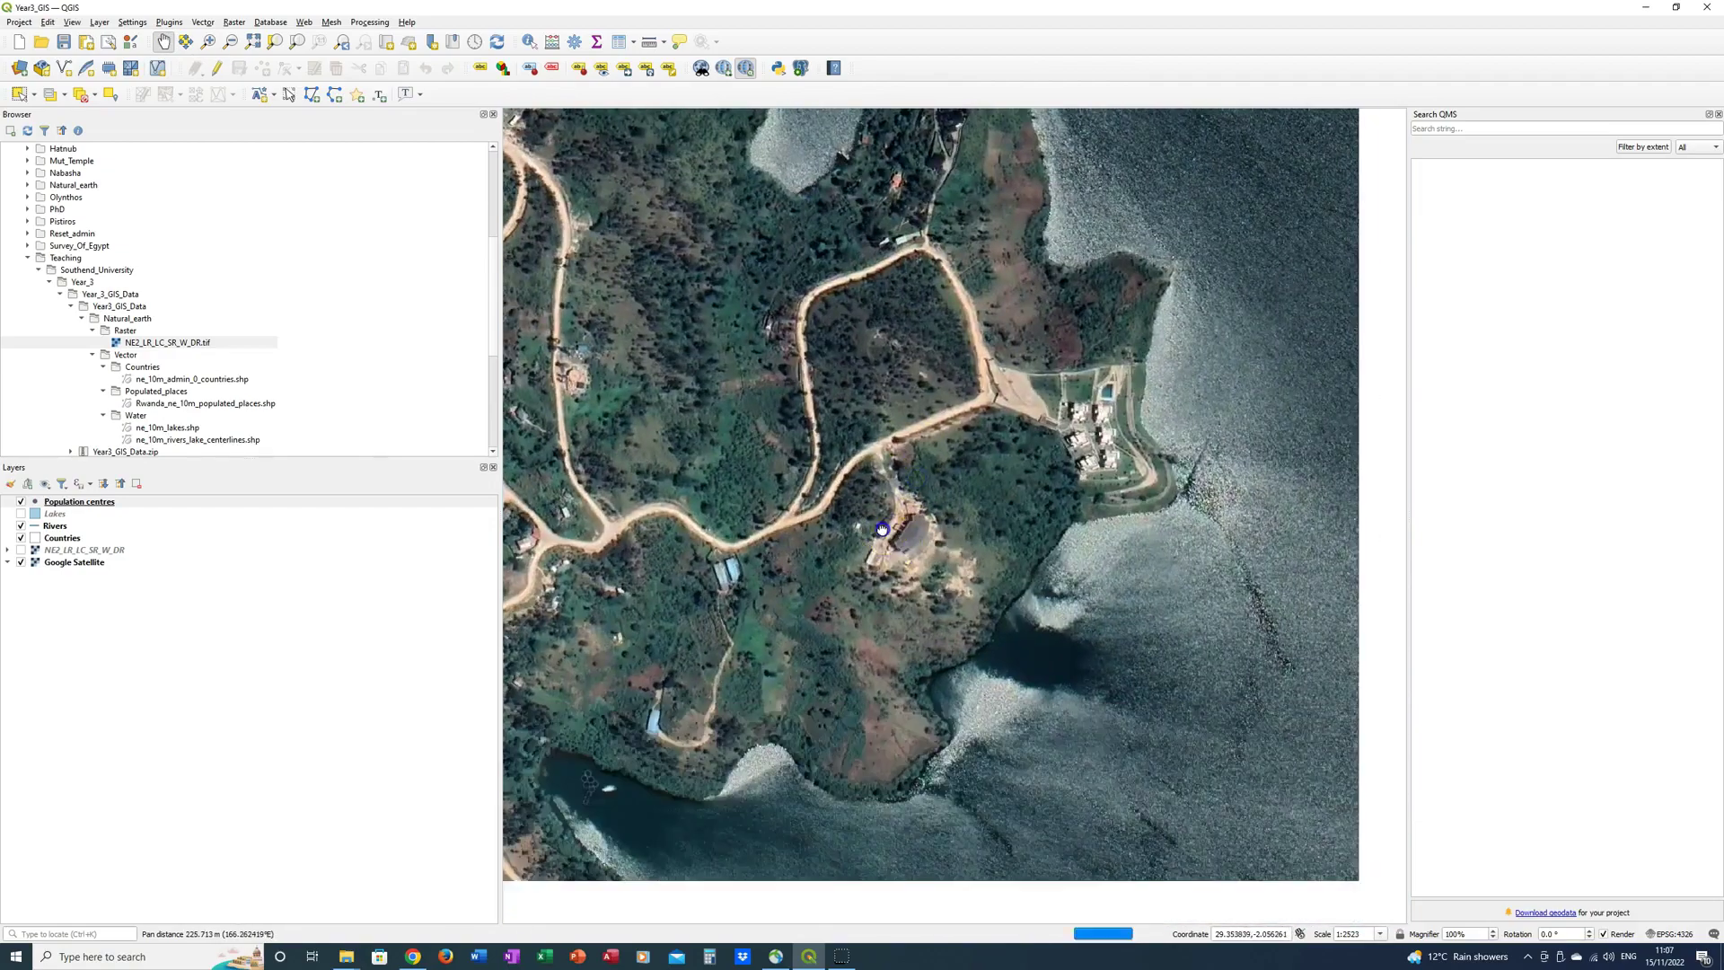